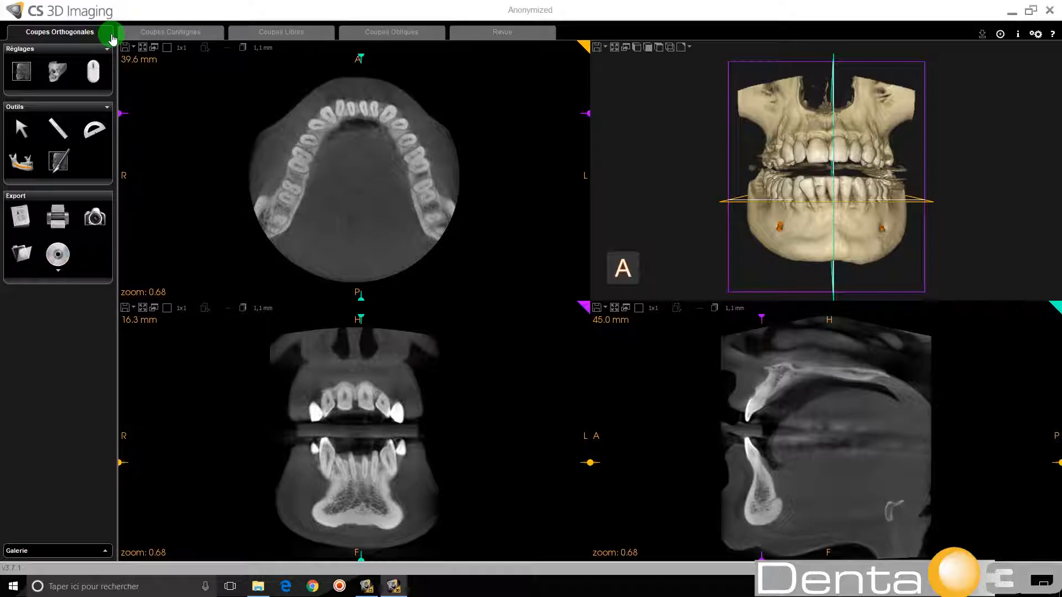
# Step: Browse the curvilinear, free and oblique slice workspaces (Coupes Curvilignes, Coupes Libres, Coupes Obliques)
pyautogui.click(184, 34)
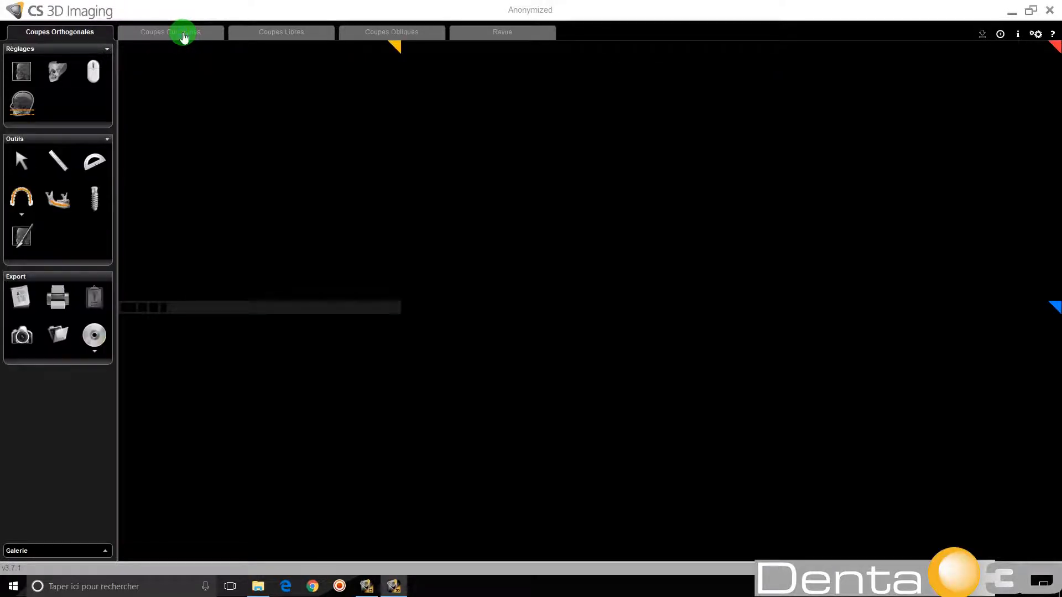
pyautogui.click(273, 32)
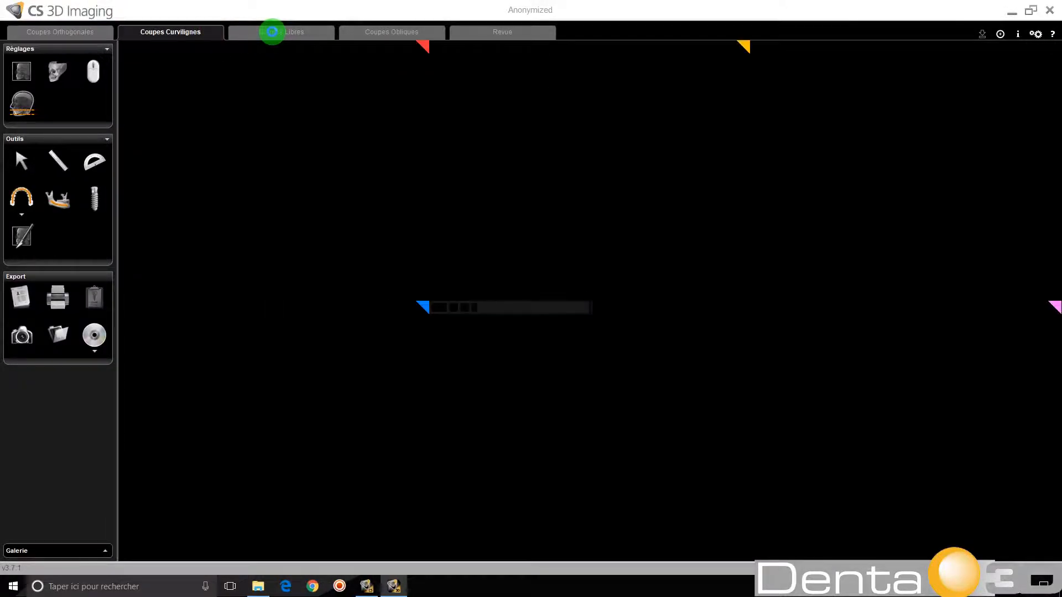
pyautogui.click(375, 34)
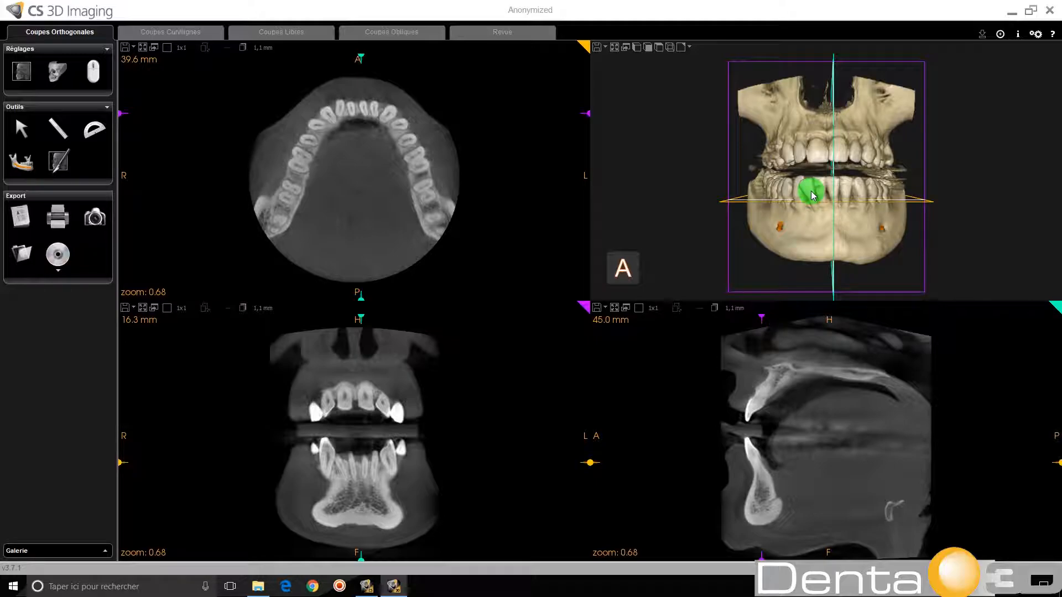
# Step: Orbit the 3D skull rendering to view it from the patient's left side, and restore its front view
pyautogui.moveTo(812, 195); pyautogui.dragTo(748, 209)
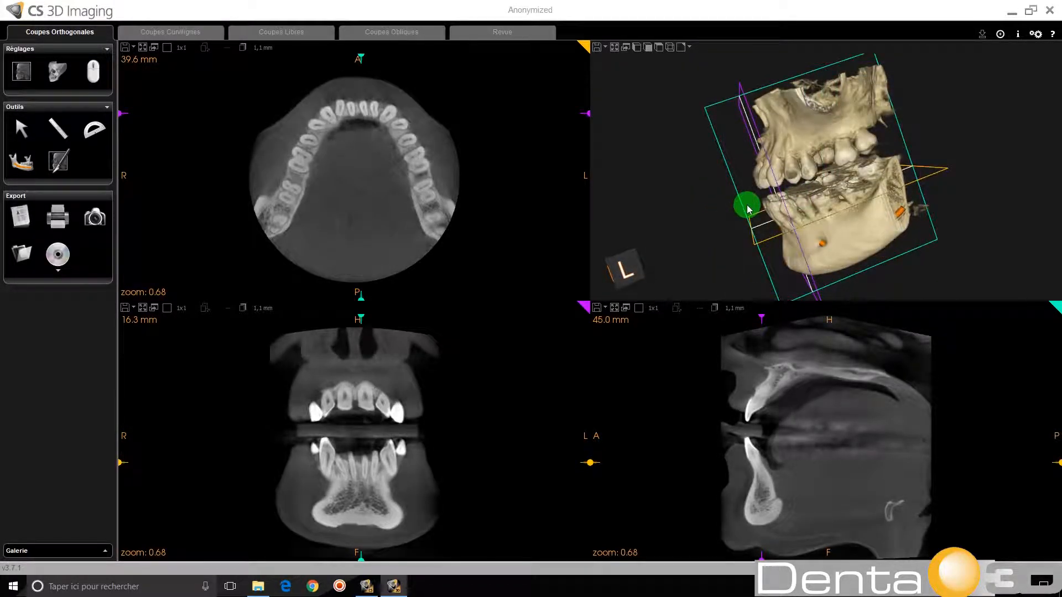
pyautogui.click(649, 49)
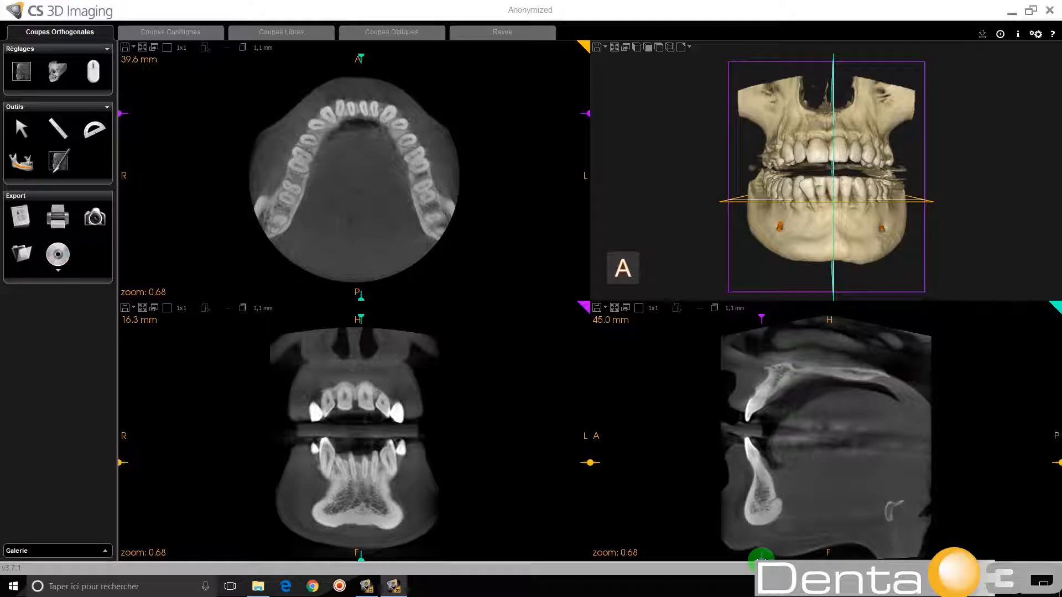
# Step: Move through the orthogonal slices, bringing the axial slice to 35.1 mm and the sagittal slice to 33.1 mm
pyautogui.moveTo(762, 558)
pyautogui.mouseDown()
pyautogui.moveTo(787, 557)
pyautogui.moveTo(748, 557)
pyautogui.moveTo(762, 558)
pyautogui.mouseUp()
pyautogui.scroll(5, 600, 505)
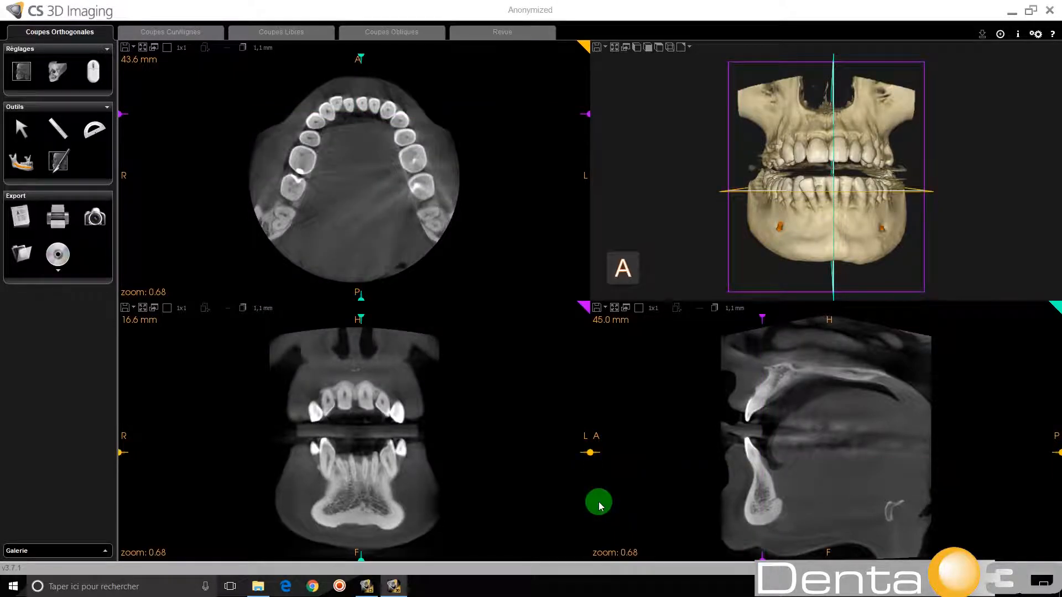
pyautogui.moveTo(591, 452)
pyautogui.moveTo(591, 449); pyautogui.dragTo(594, 474)
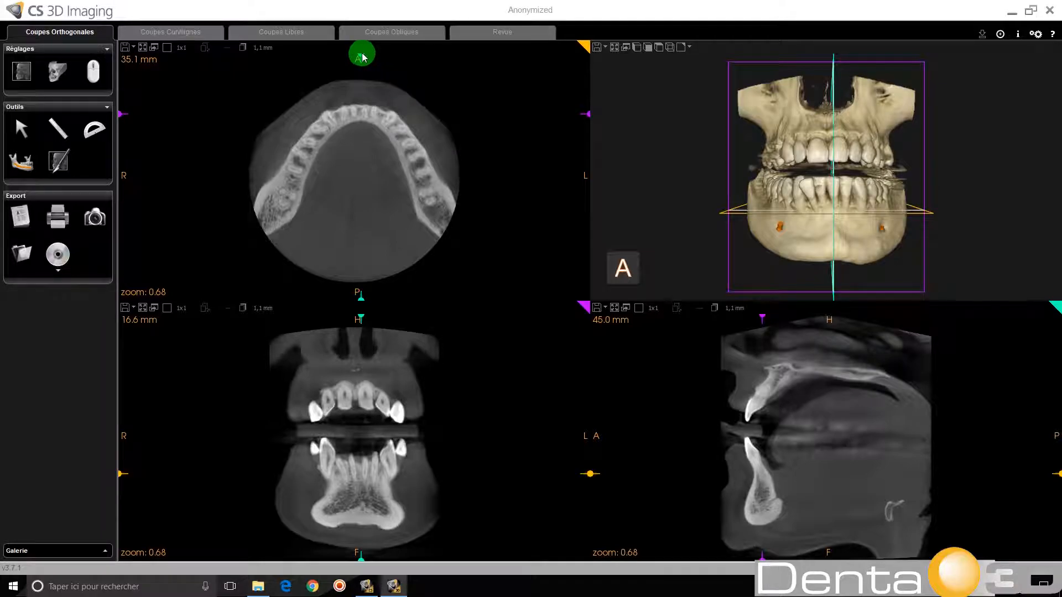
pyautogui.moveTo(360, 55)
pyautogui.mouseDown()
pyautogui.moveTo(403, 60)
pyautogui.moveTo(332, 60)
pyautogui.mouseUp()
pyautogui.click(404, 189)
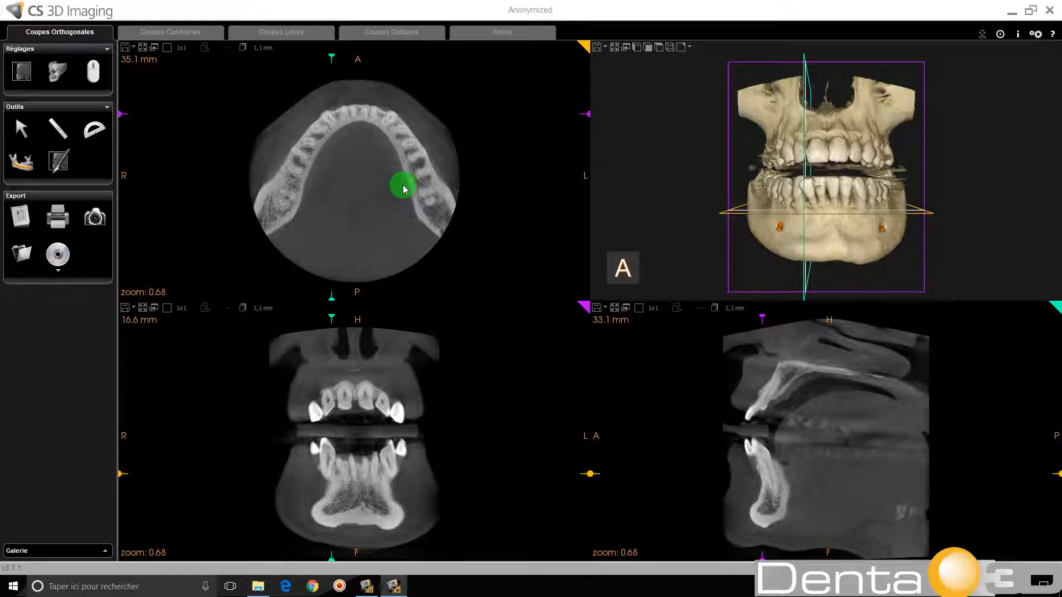
pyautogui.moveTo(404, 189); pyautogui.dragTo(419, 214)
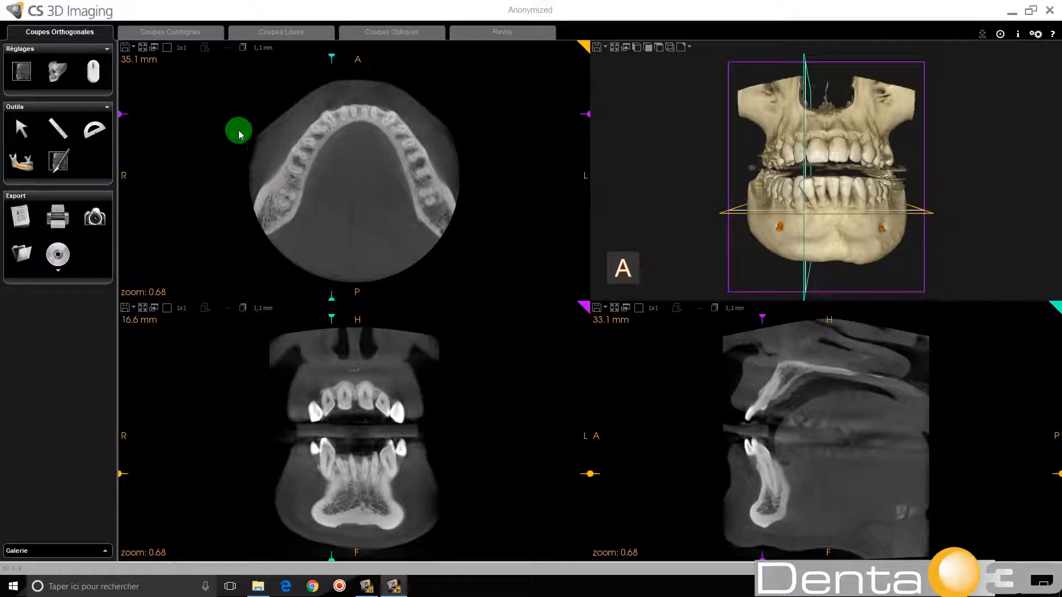
# Step: In the Coupes Curvilignes workspace, create a panoramic curve through the lower dental arch, from the right rear molar to the left rear molar
pyautogui.click(184, 33)
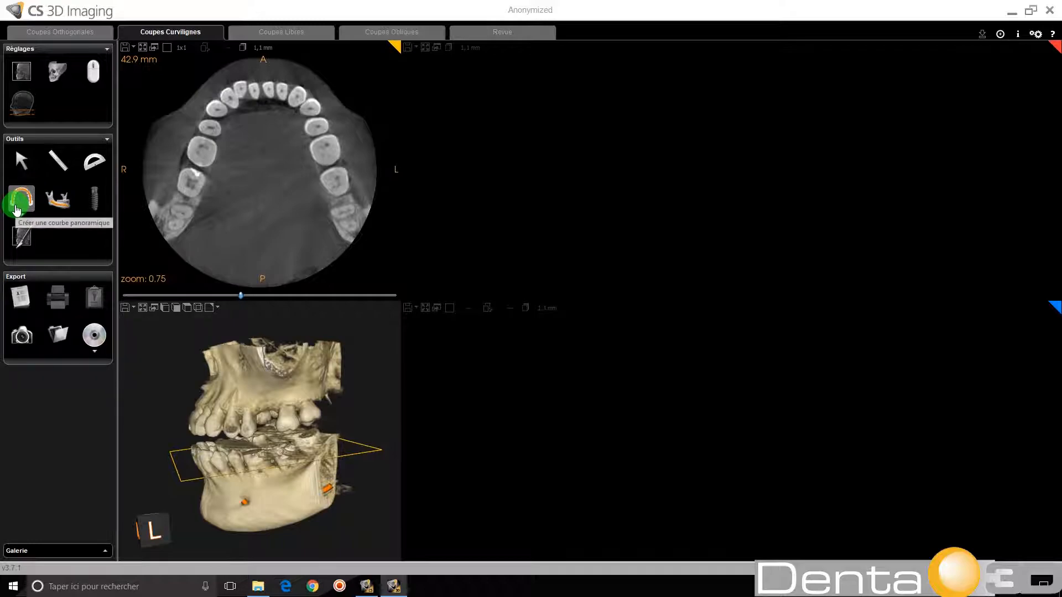
pyautogui.click(17, 208)
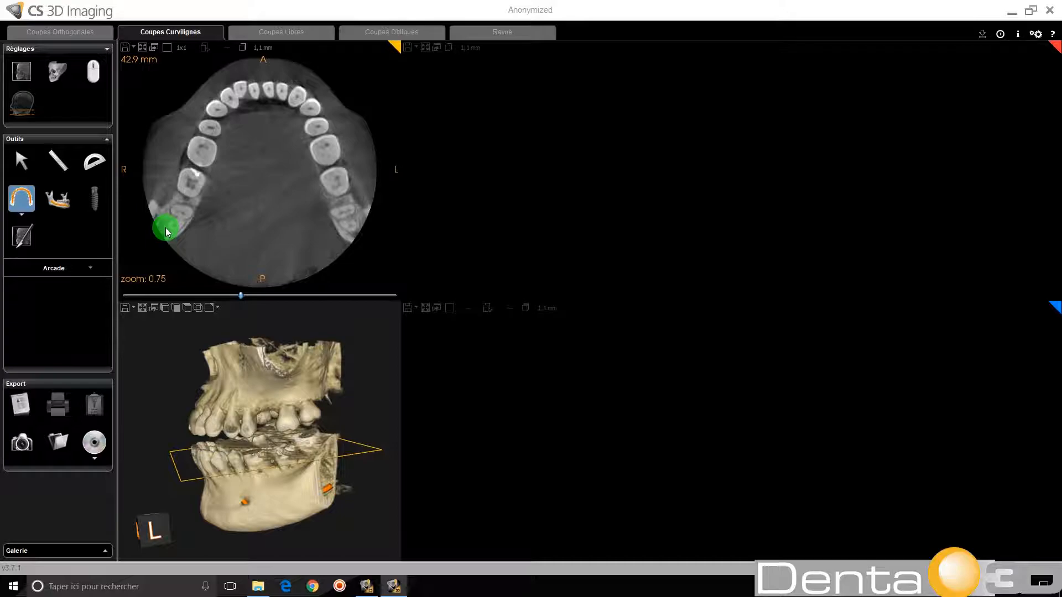
pyautogui.click(166, 228)
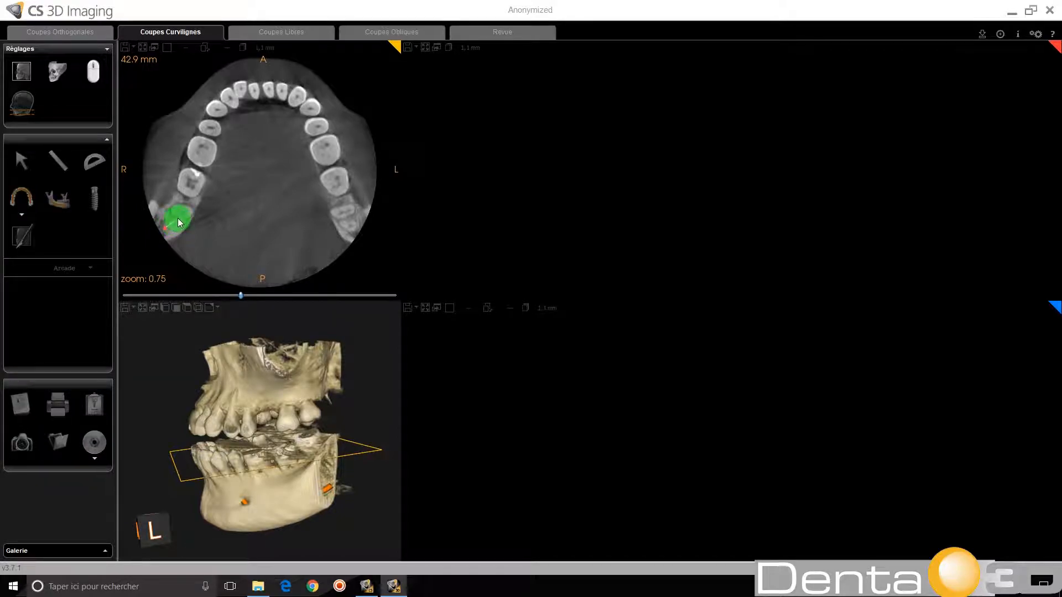
pyautogui.click(186, 201)
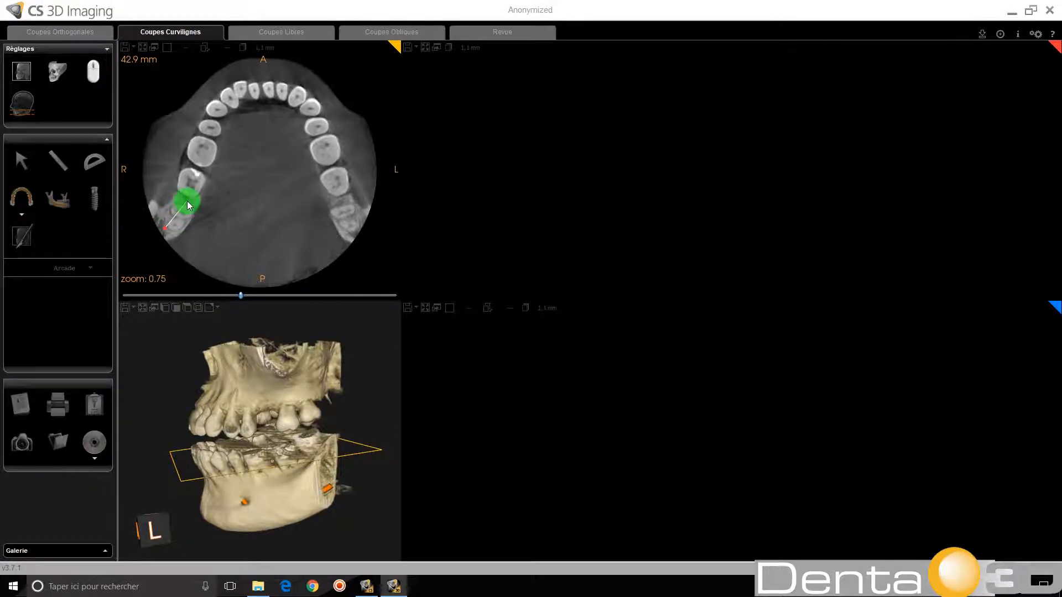
pyautogui.click(197, 171)
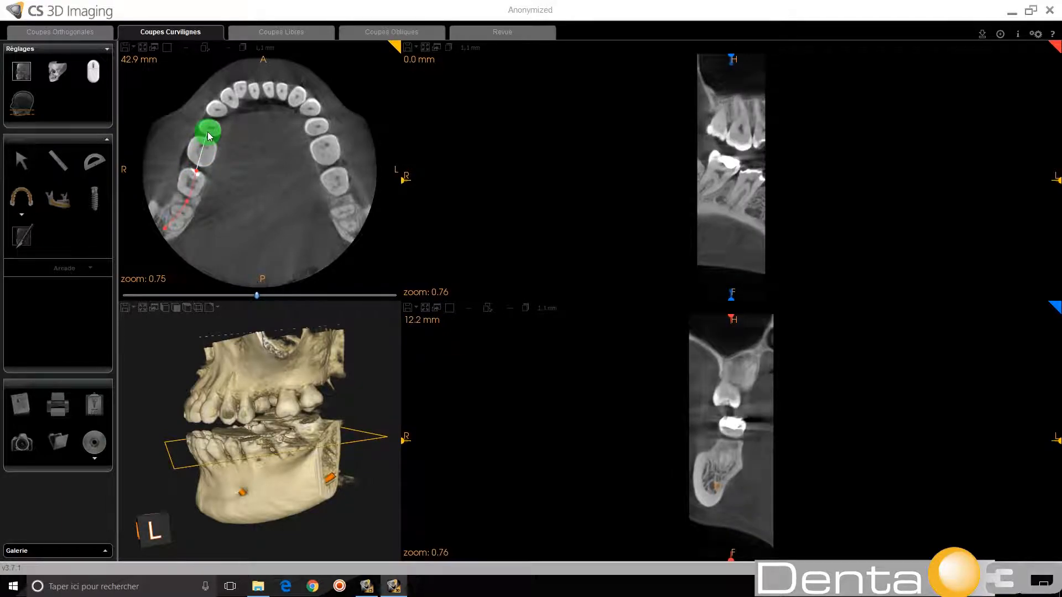
pyautogui.click(208, 131)
pyautogui.click(218, 105)
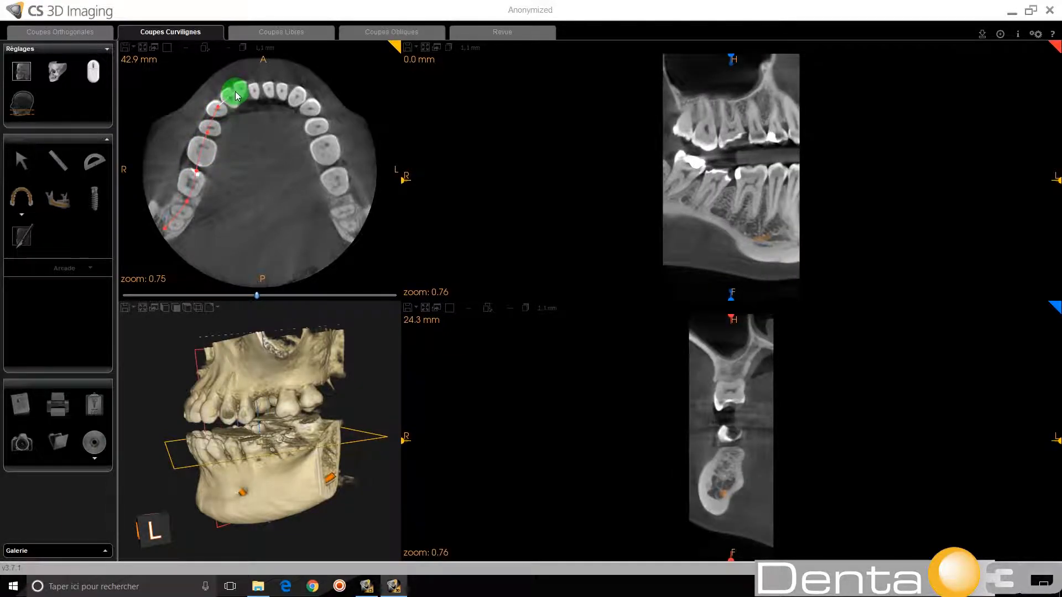
pyautogui.click(235, 90)
pyautogui.click(267, 93)
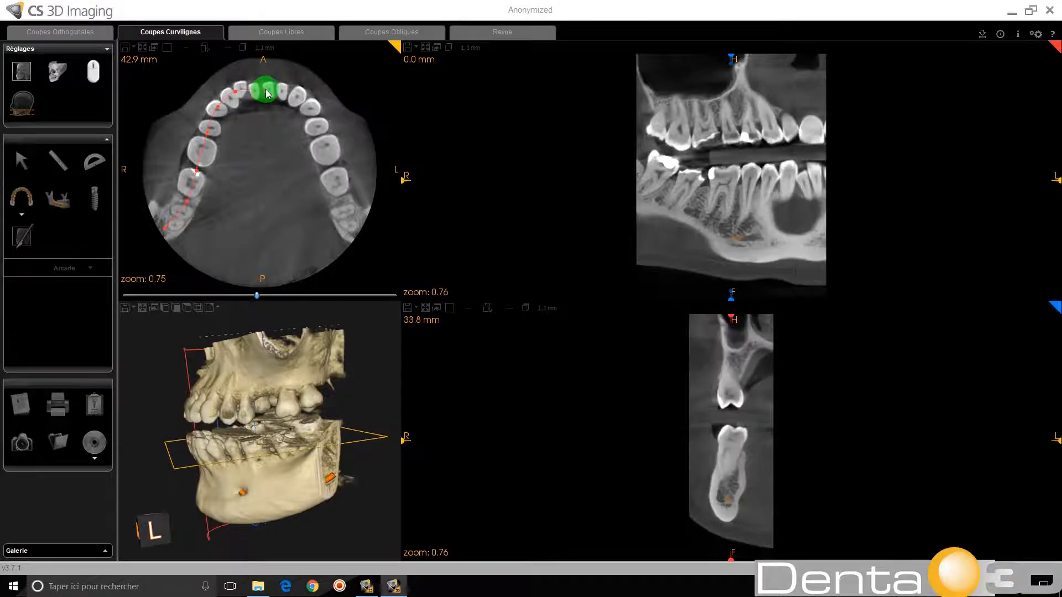
pyautogui.click(293, 92)
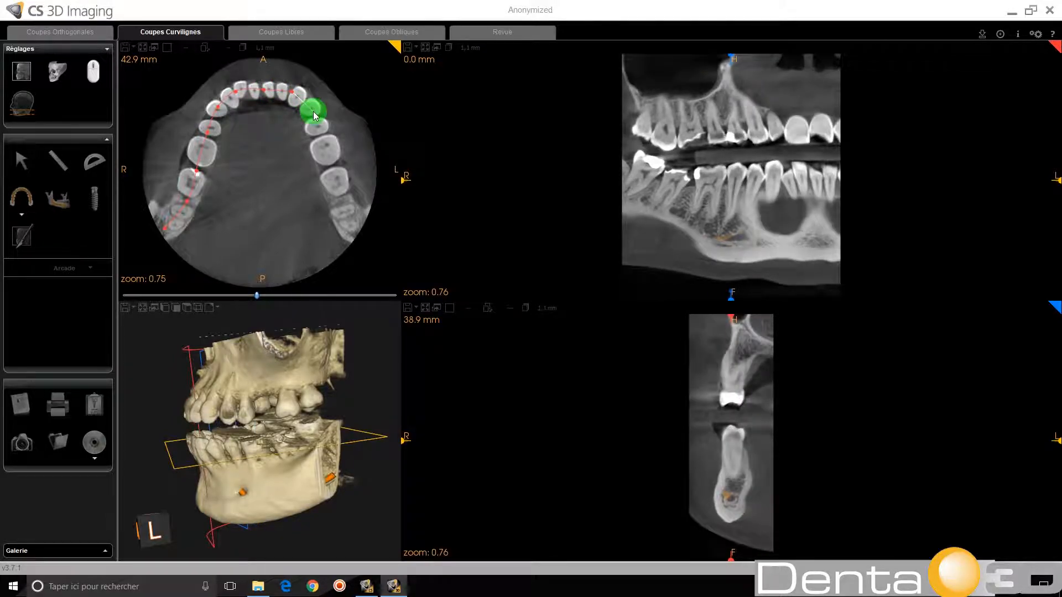
pyautogui.click(314, 112)
pyautogui.click(324, 140)
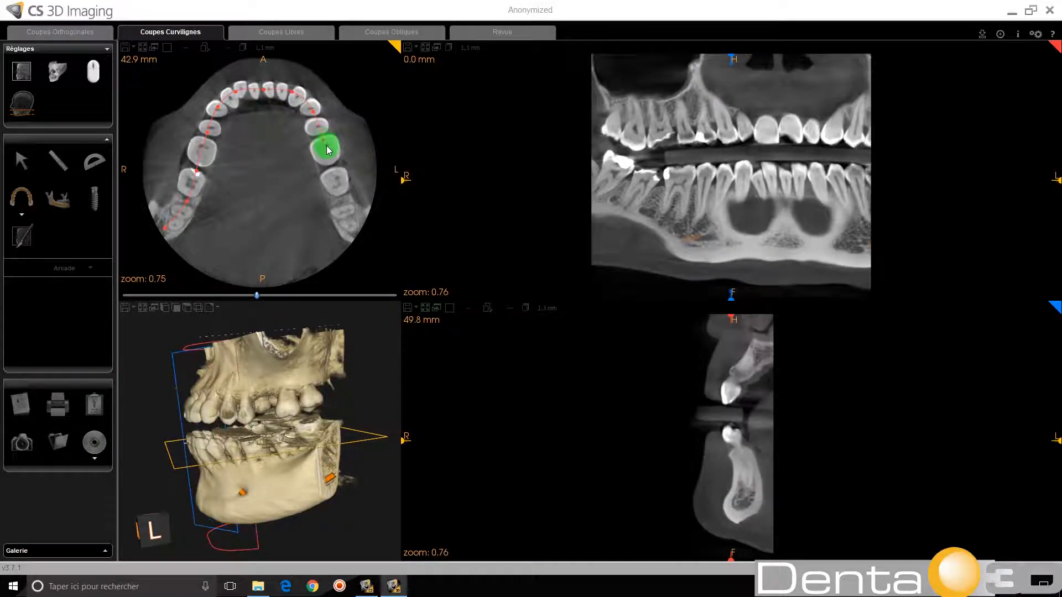
pyautogui.click(337, 180)
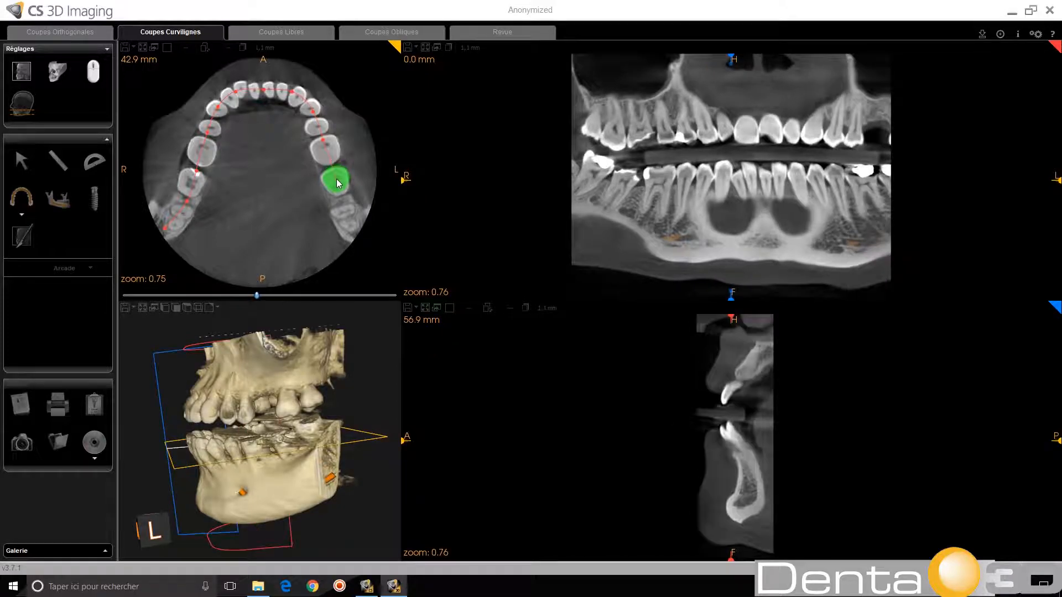
pyautogui.doubleClick(350, 226)
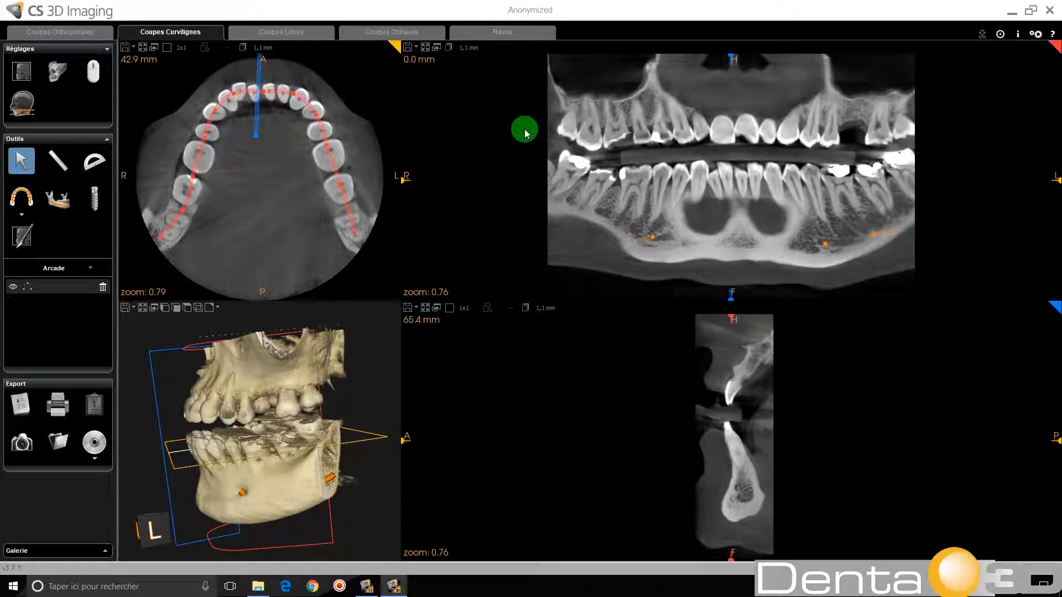
# Step: Set the panoramic view's slice thickness to 2.0 mm and position the cross-section at 95.3 mm, in the left premolar region
pyautogui.click(466, 50)
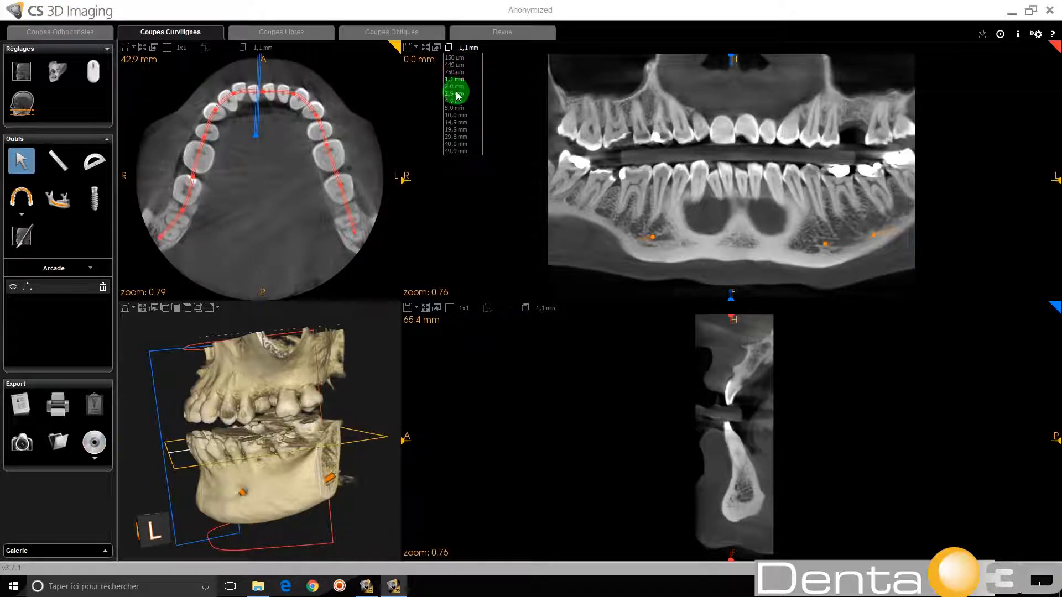
pyautogui.click(457, 124)
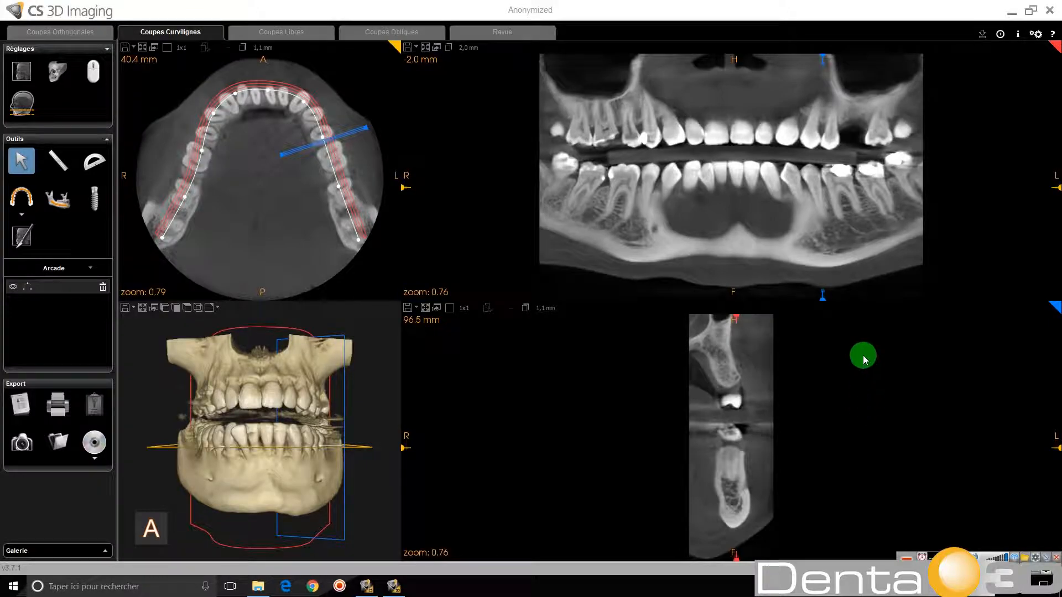
pyautogui.moveTo(823, 300)
pyautogui.mouseDown()
pyautogui.moveTo(834, 300)
pyautogui.moveTo(819, 297)
pyautogui.mouseUp()
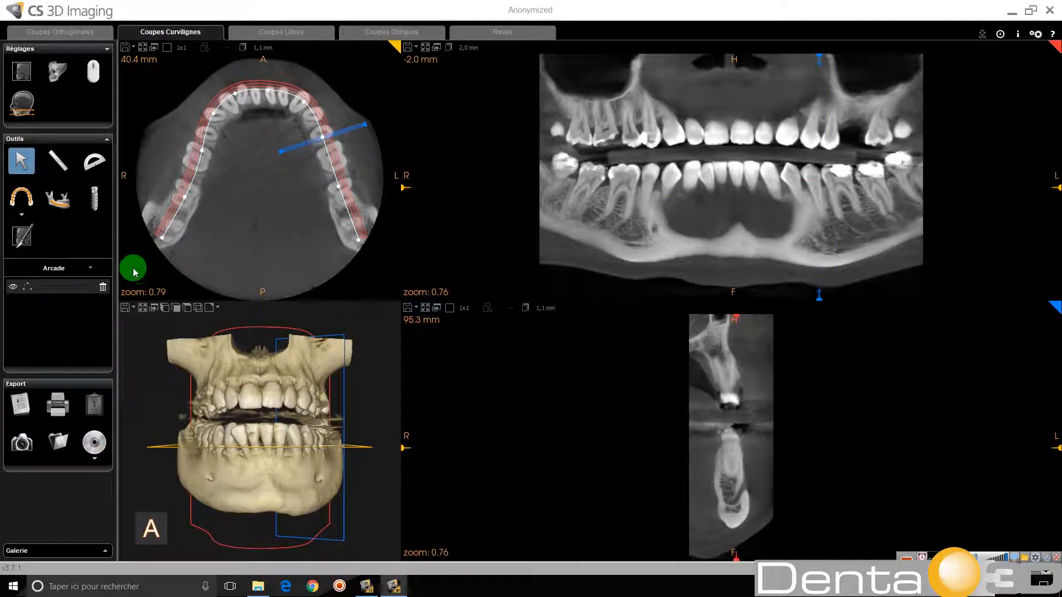
# Step: Trace the left mandibular canal from its exit in the cross-section back to the rear edge of the panoramic view
pyautogui.click(61, 203)
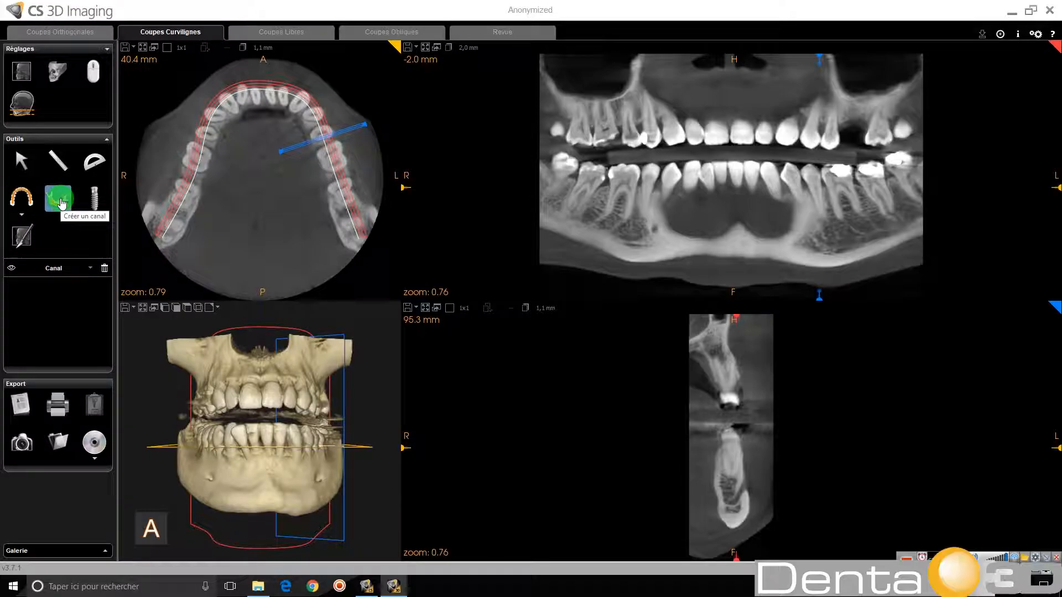
pyautogui.click(742, 488)
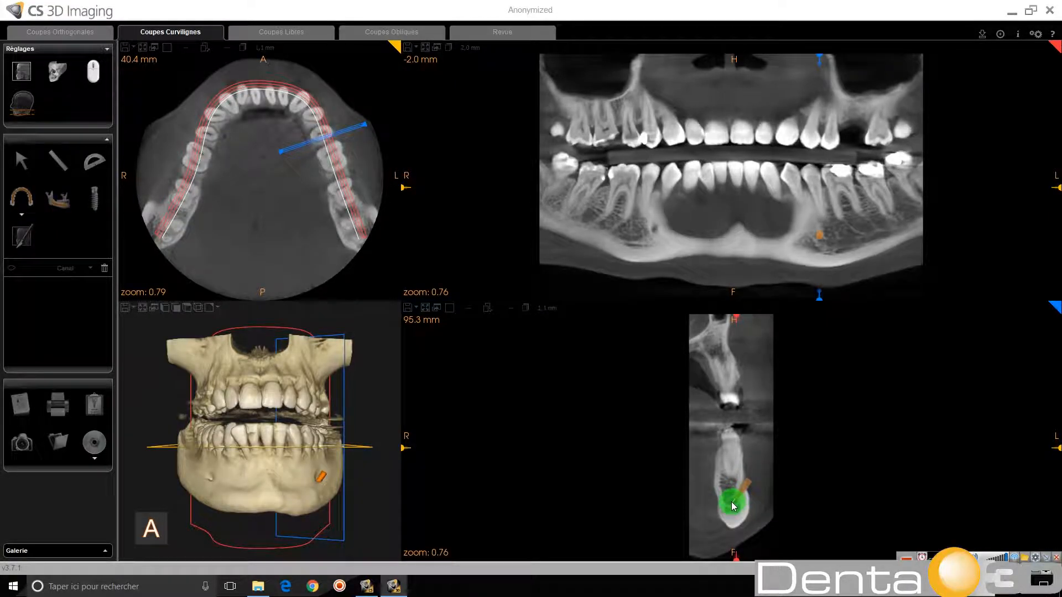
pyautogui.click(829, 243)
pyautogui.click(856, 244)
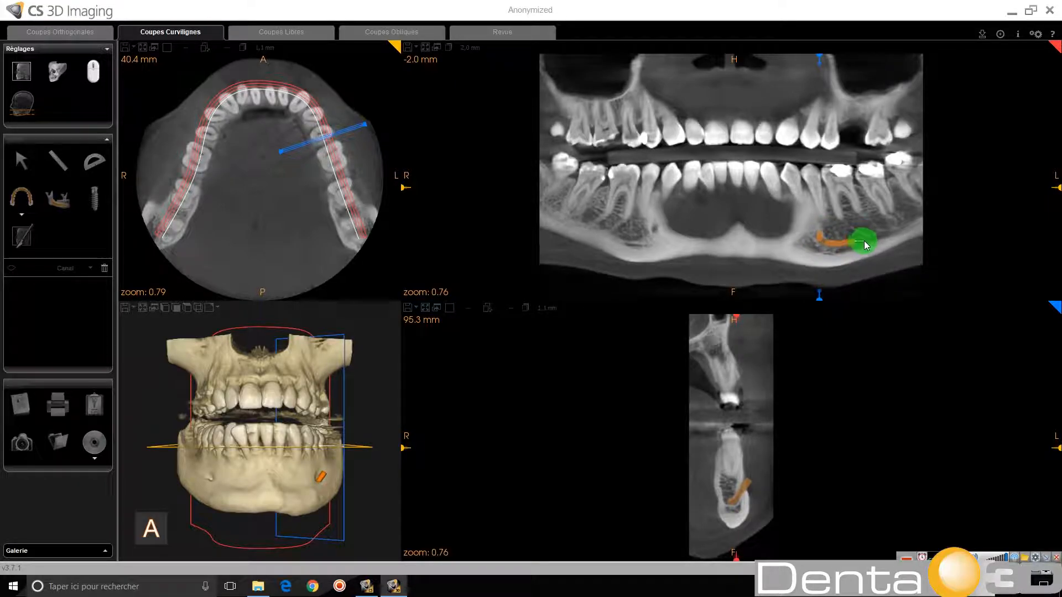
pyautogui.click(896, 234)
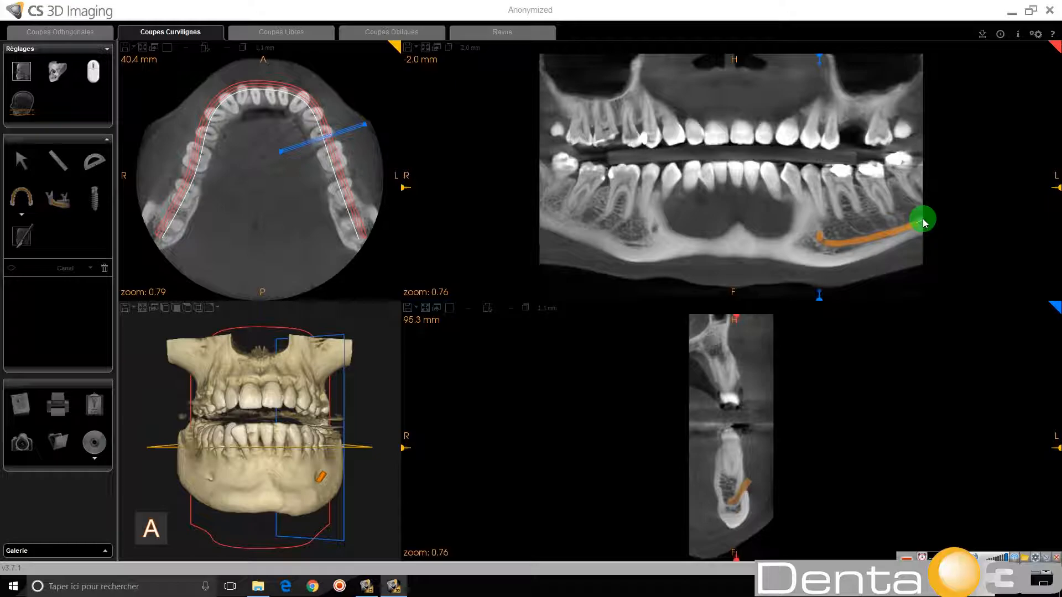
pyautogui.doubleClick(924, 223)
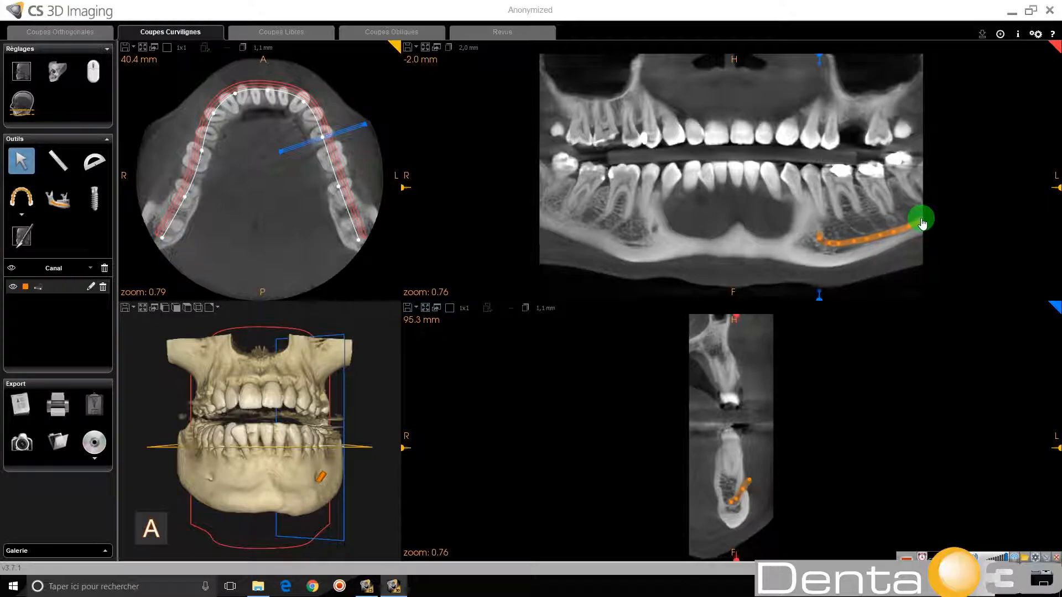
# Step: Check the traced canal by orbiting the 3D model to the left side and moving the cross-section back to 105.9 mm
pyautogui.moveTo(315, 494); pyautogui.dragTo(530, 460)
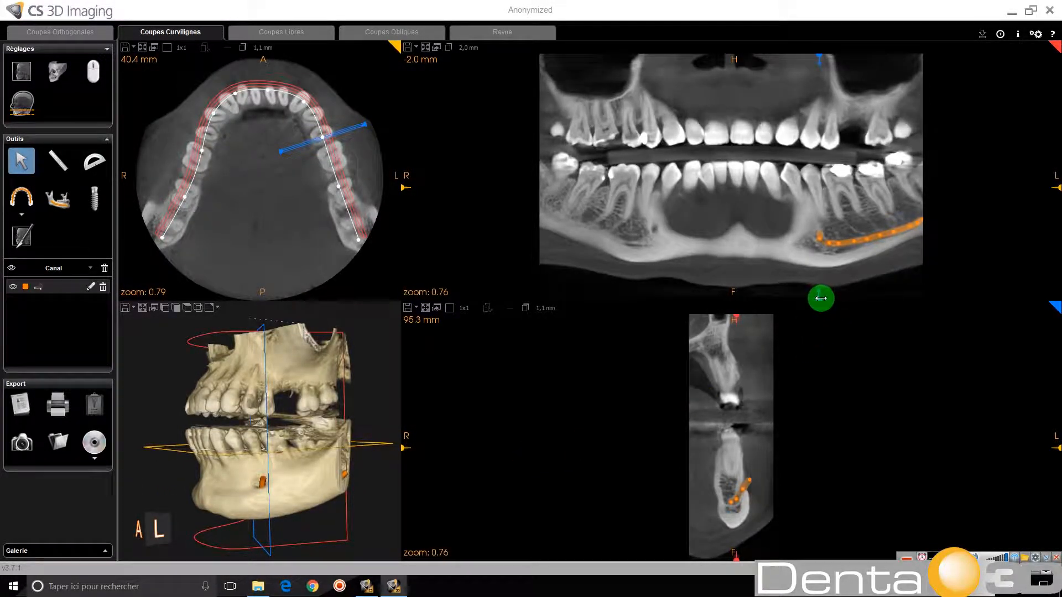
pyautogui.moveTo(821, 298); pyautogui.dragTo(840, 301)
pyautogui.moveTo(841, 301); pyautogui.dragTo(849, 301)
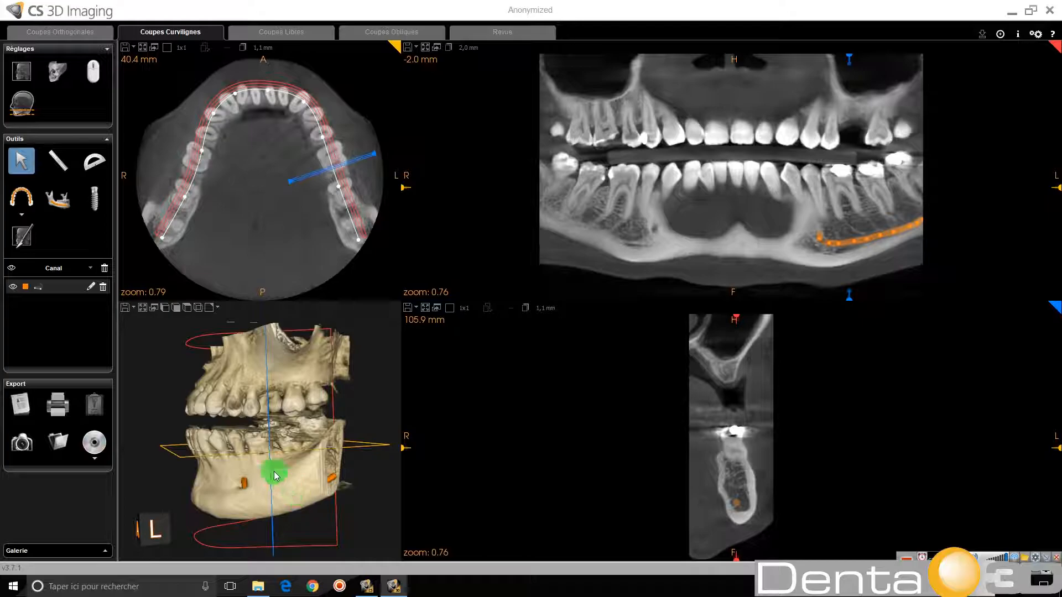
# Step: Set the 3D rendering's opacity to 38 to make the bone translucent around the canal
pyautogui.click(54, 74)
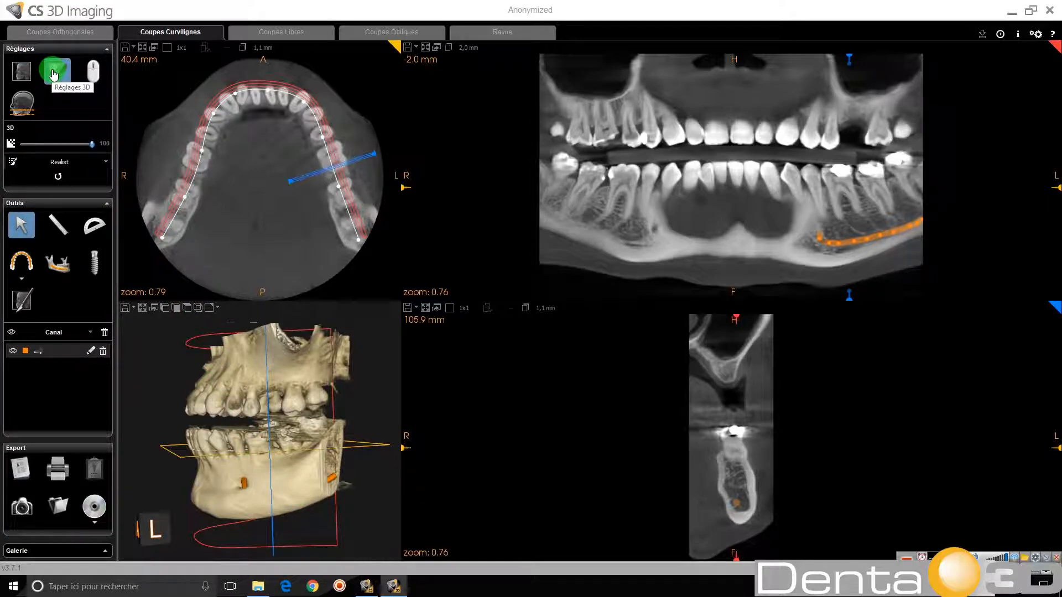
pyautogui.moveTo(92, 147); pyautogui.dragTo(49, 144)
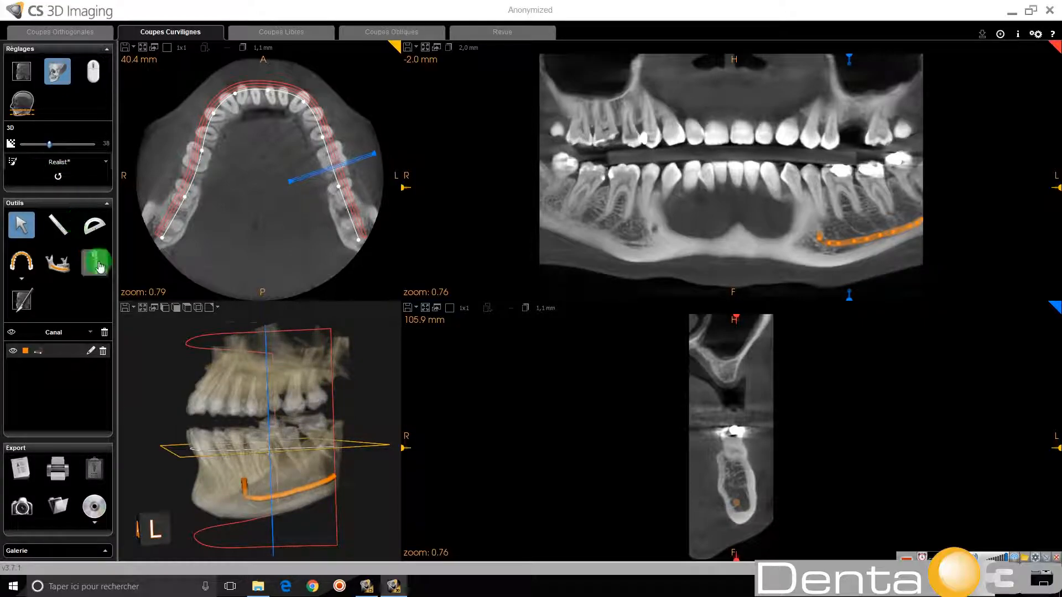
# Step: Inspect the traced canal in an enlarged, slightly orbited 3D view, and enlarge the axial slice in its place
pyautogui.click(142, 313)
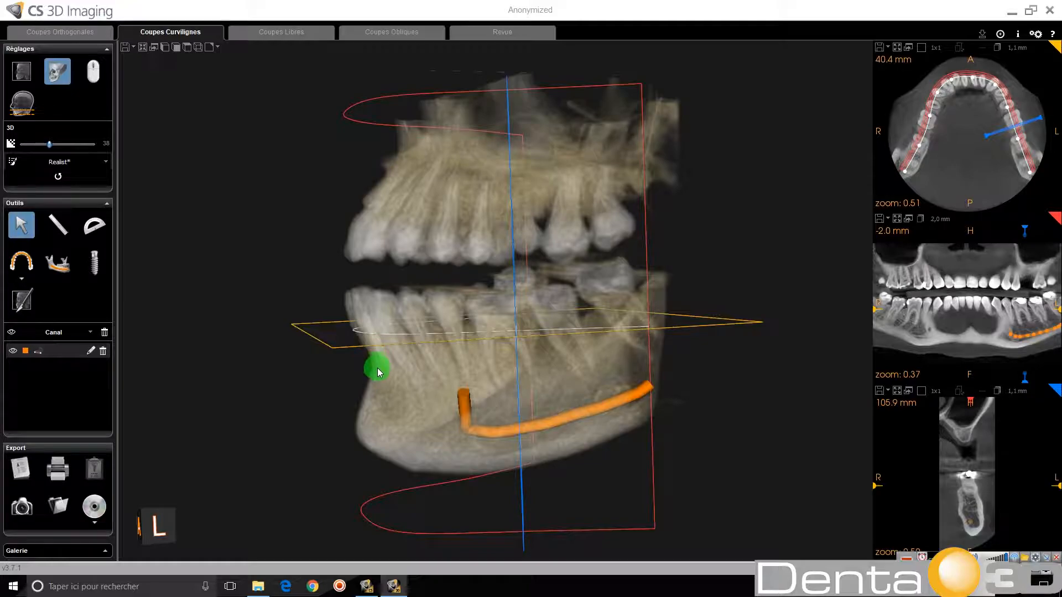
pyautogui.moveTo(378, 372); pyautogui.dragTo(355, 354)
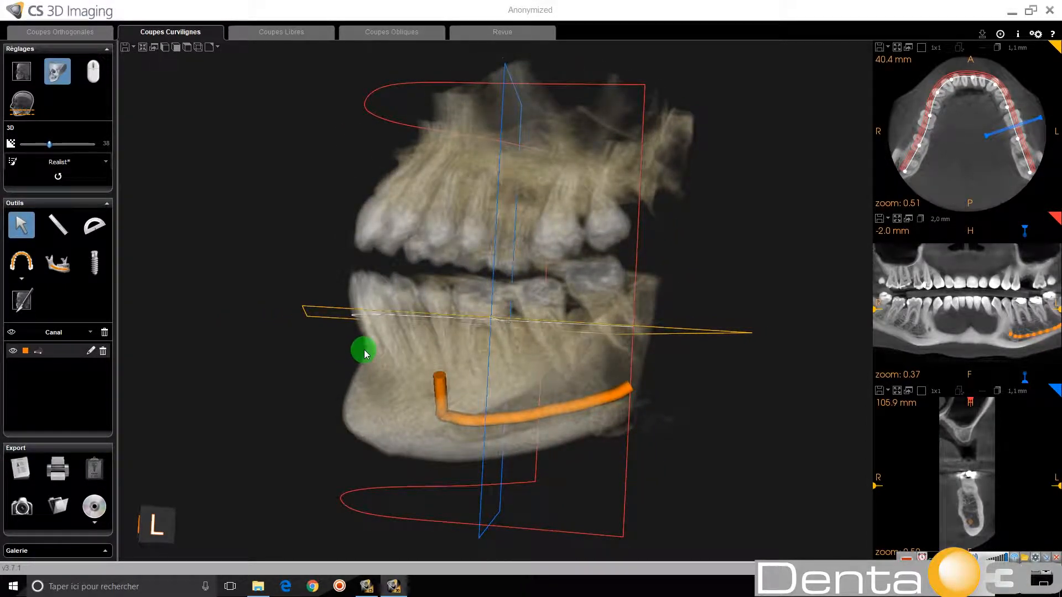
pyautogui.click(899, 48)
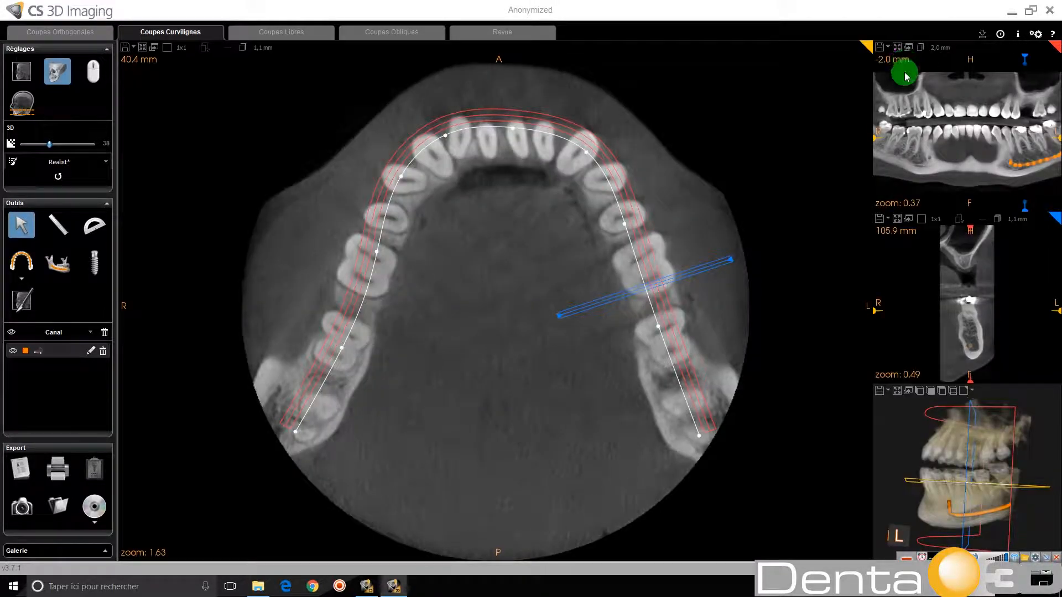
# Step: Inspect the cross-section and the 3D model enlarged in turn, and restore the four-view layout
pyautogui.click(898, 220)
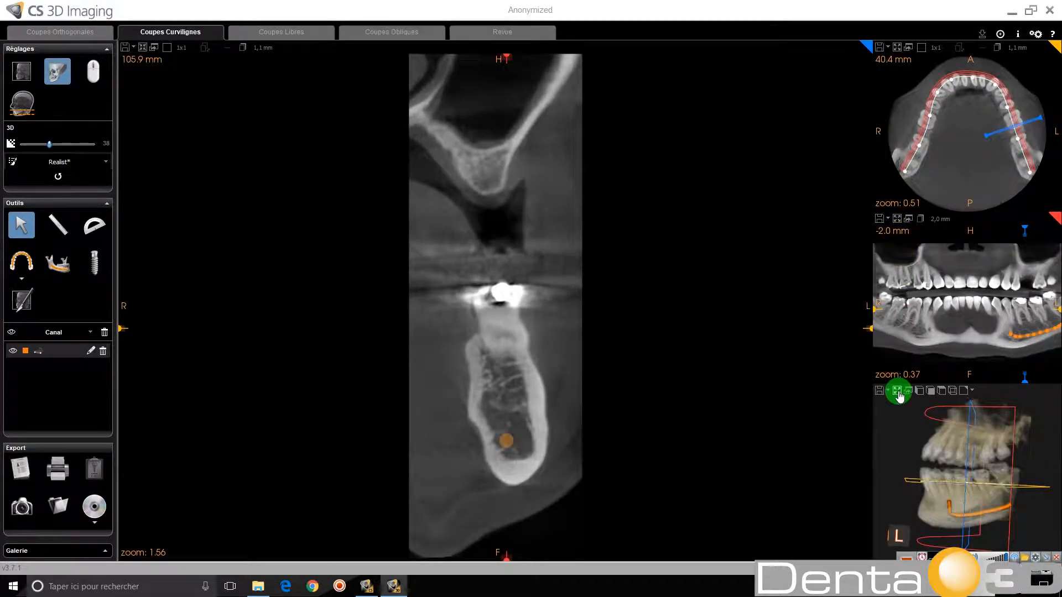
pyautogui.click(897, 391)
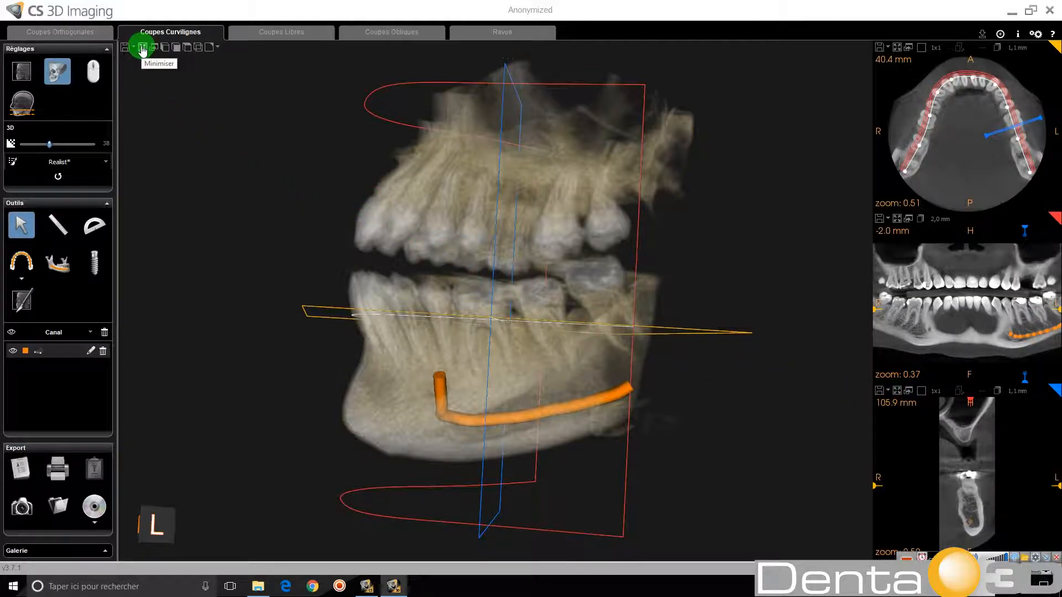
pyautogui.click(143, 49)
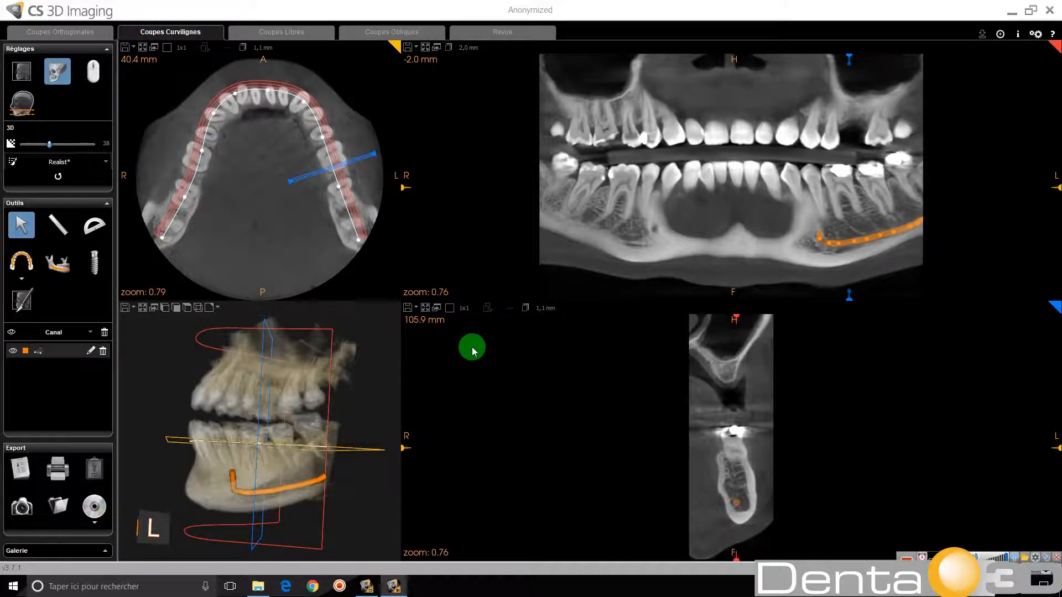
# Step: Show the cross-sections as a 1x5 series and move the central slice to 102.6 mm
pyautogui.click(462, 313)
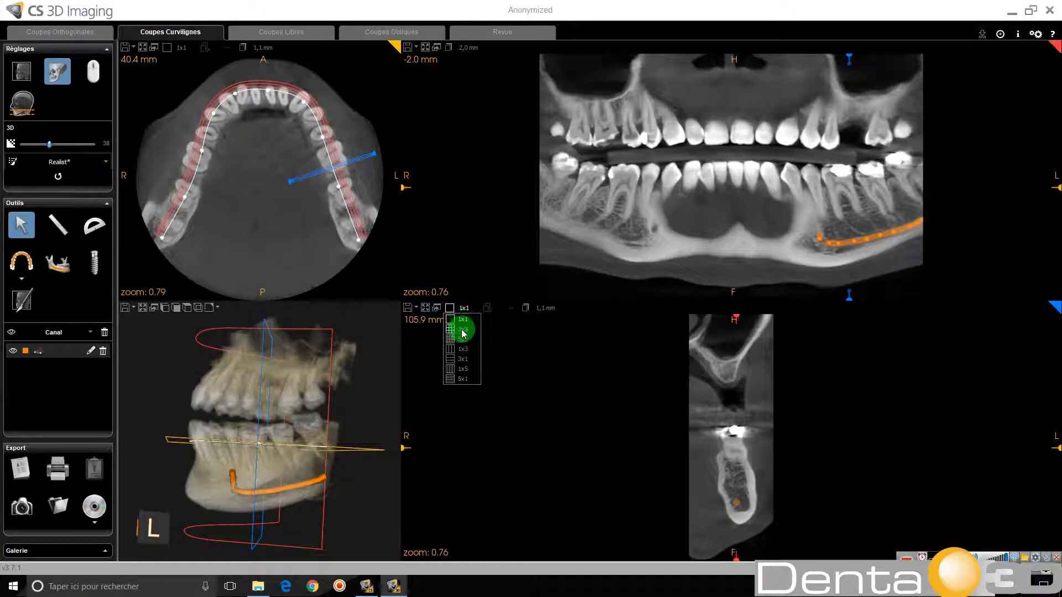
pyautogui.click(463, 369)
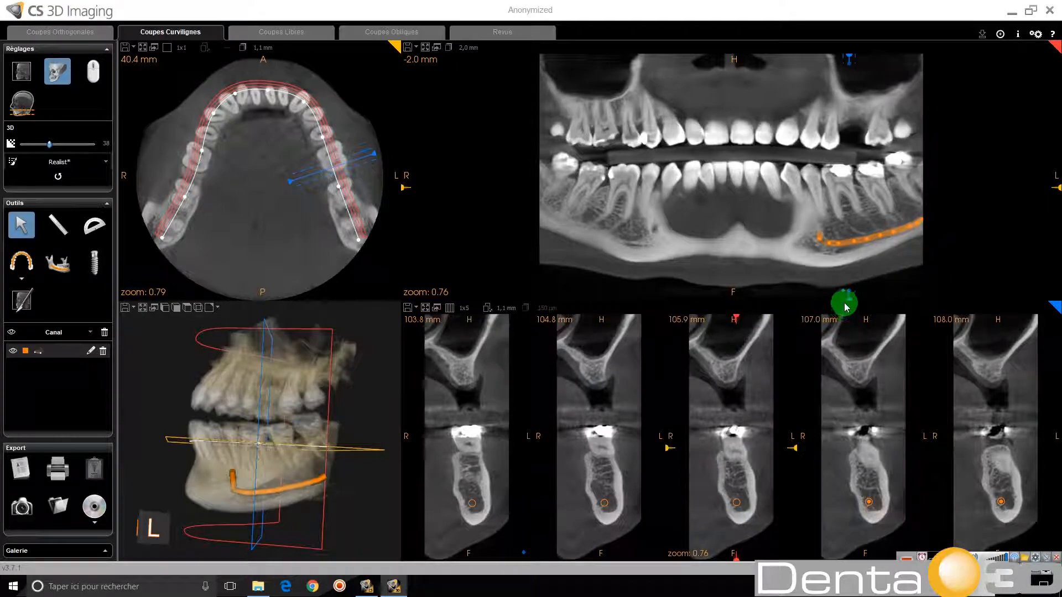
pyautogui.moveTo(848, 298); pyautogui.dragTo(834, 299)
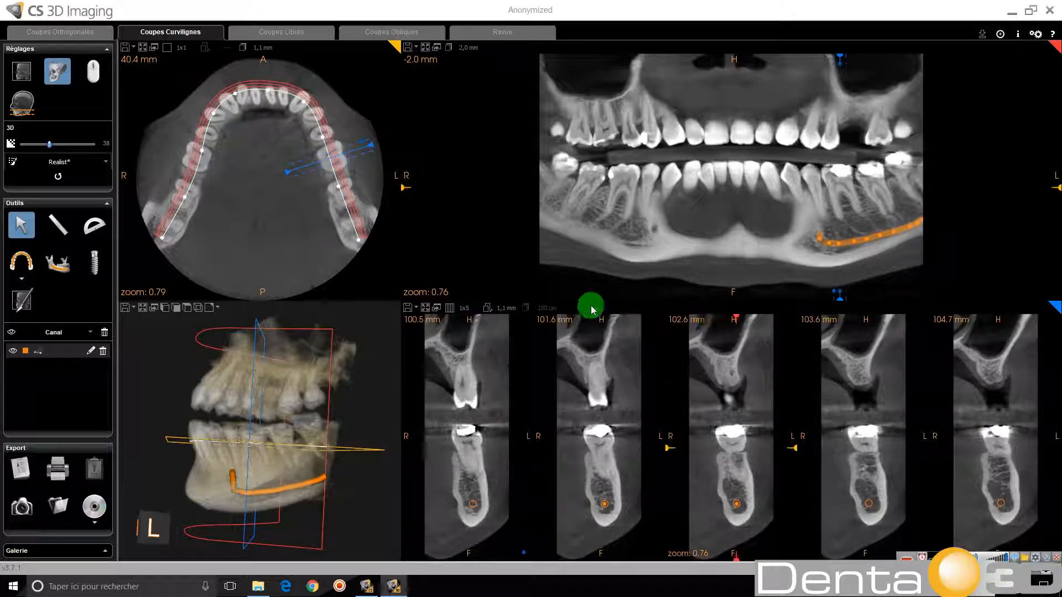
# Step: Measure the vertical distance from just below the lower left molar root down to the traced canal in the panoramic view
pyautogui.click(63, 234)
pyautogui.click(550, 220)
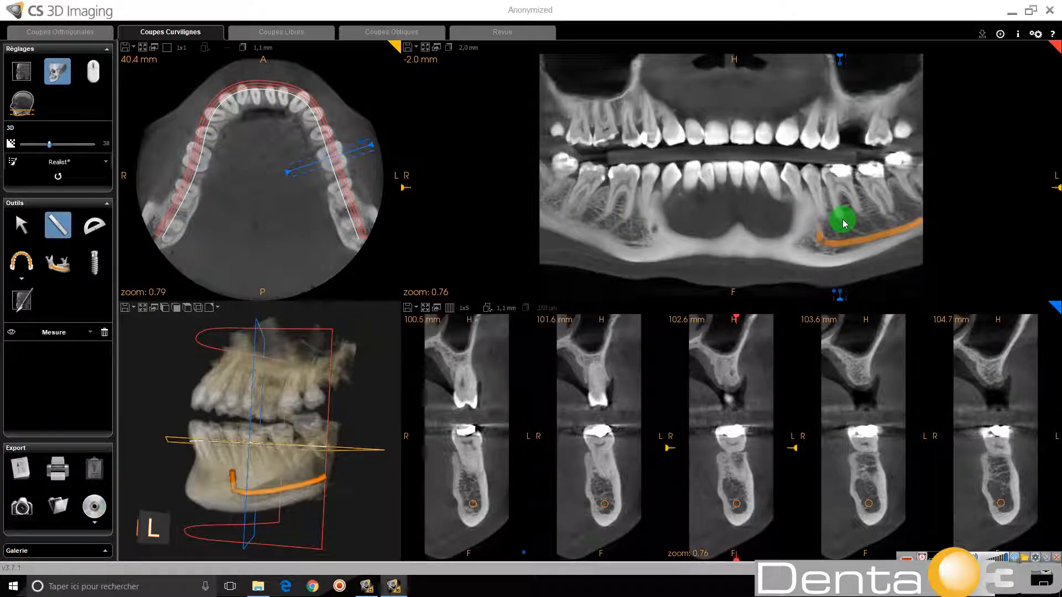
pyautogui.moveTo(843, 222); pyautogui.dragTo(844, 240)
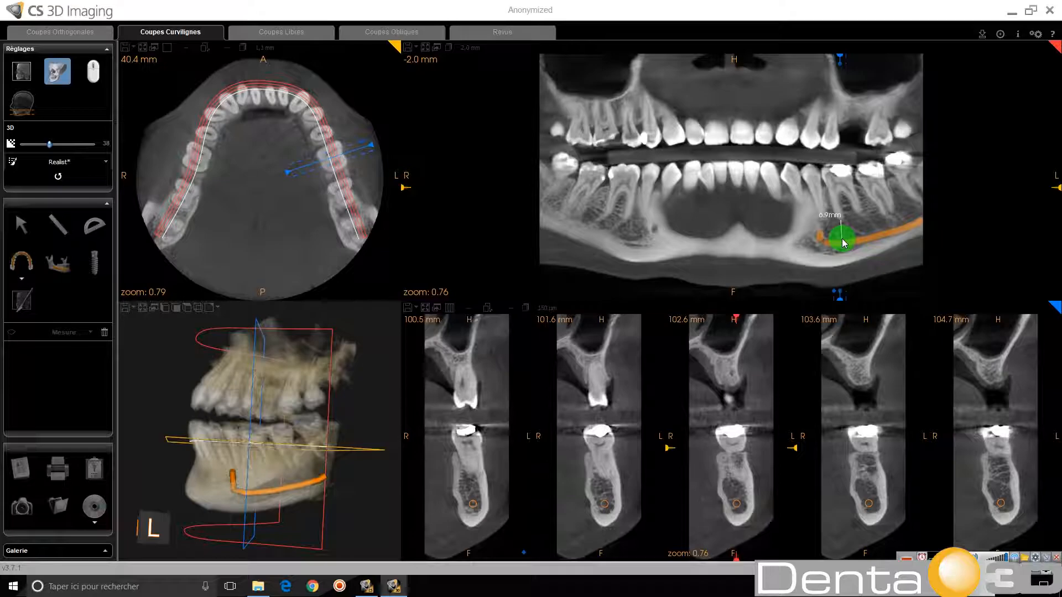
pyautogui.moveTo(842, 238); pyautogui.dragTo(842, 238)
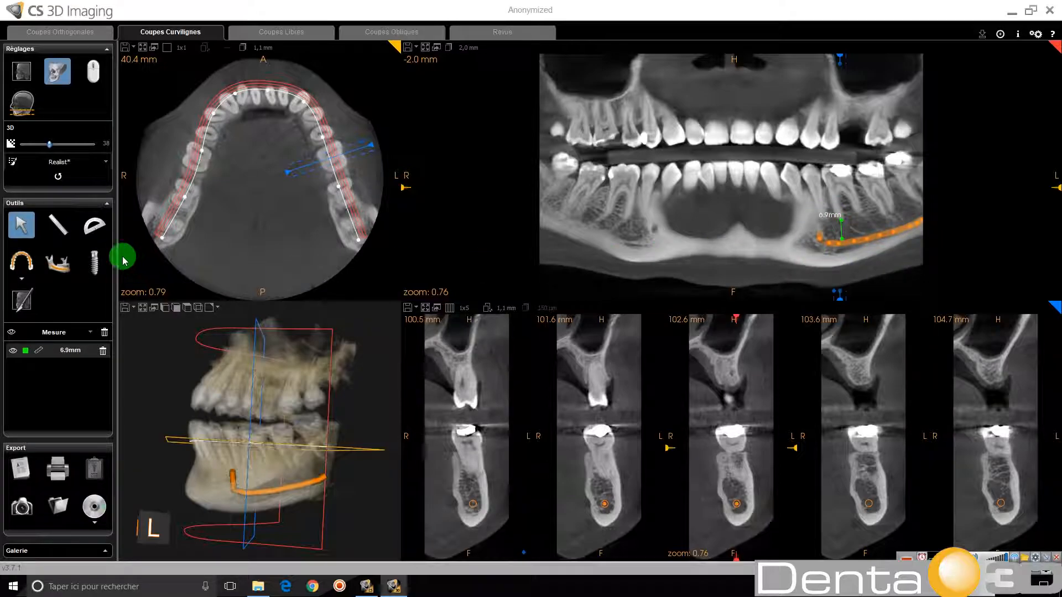
# Step: Add and delete a second distance measurement farther back above the canal, and toggle the first measurement's visibility
pyautogui.click(64, 237)
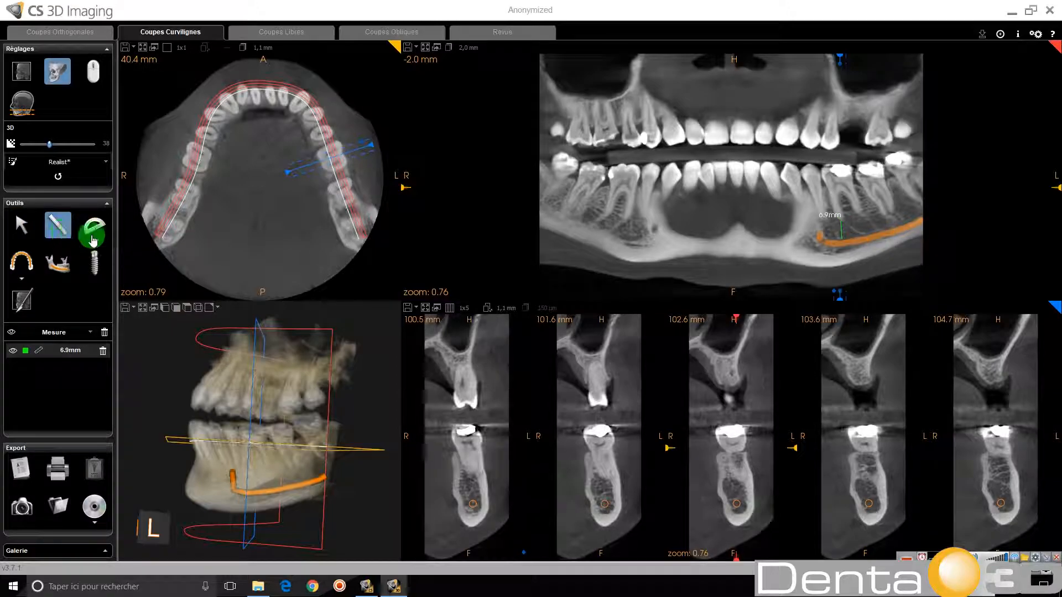
pyautogui.click(863, 219)
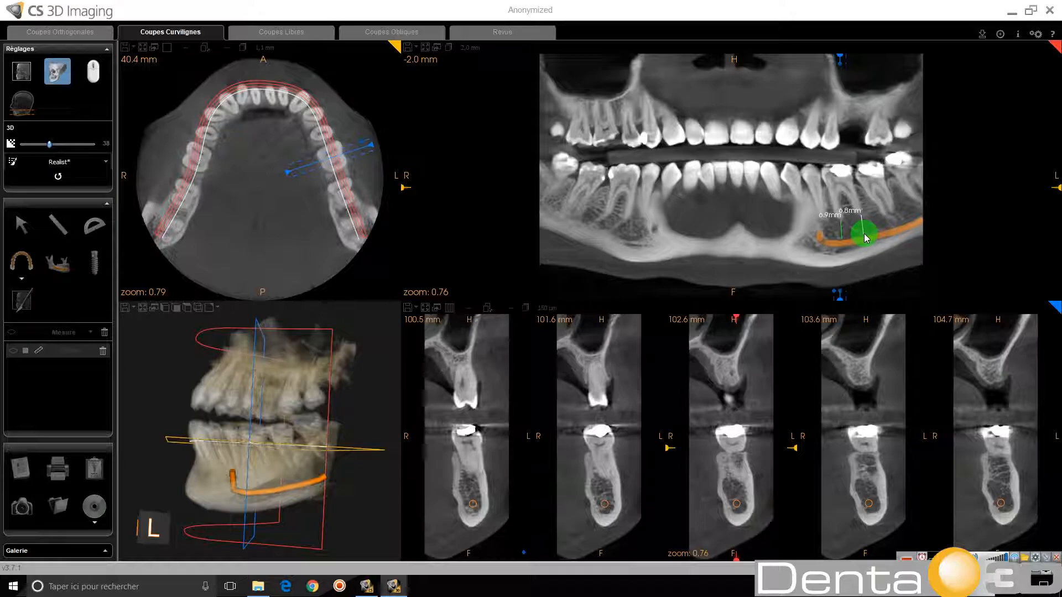
pyautogui.click(866, 238)
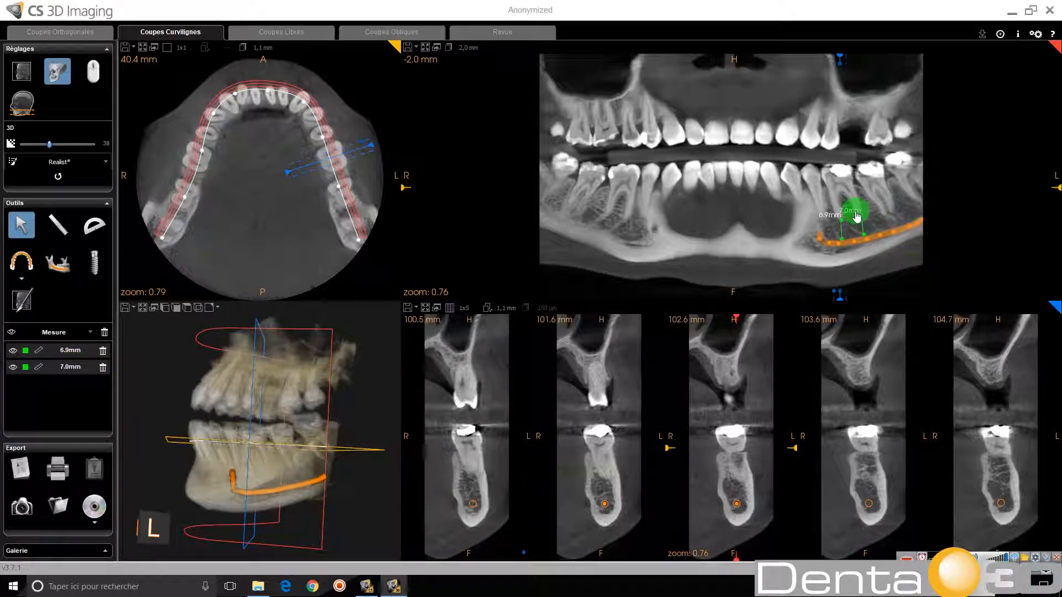
pyautogui.click(103, 367)
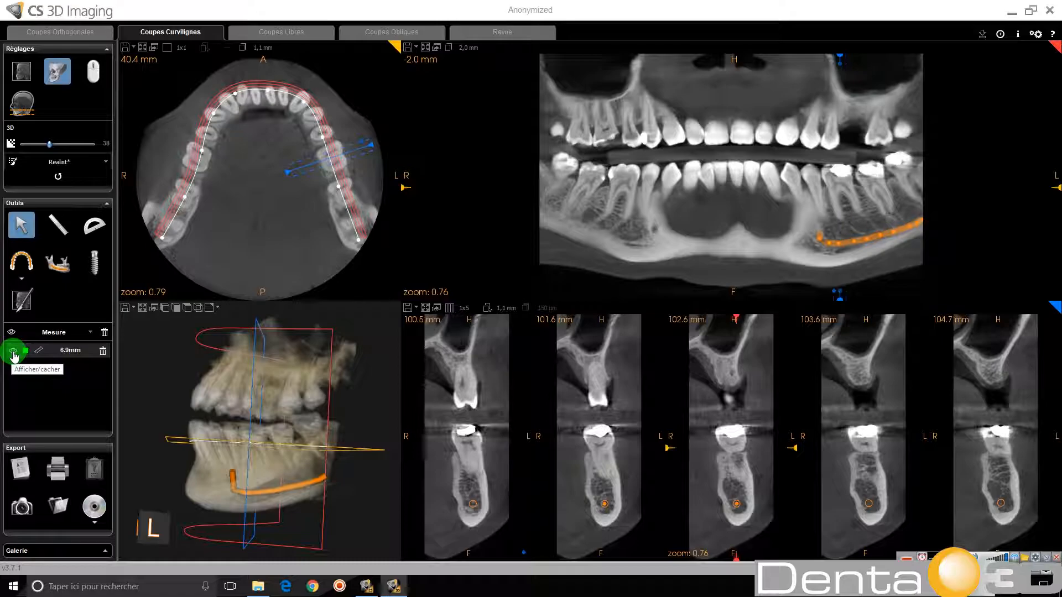
pyautogui.click(13, 354)
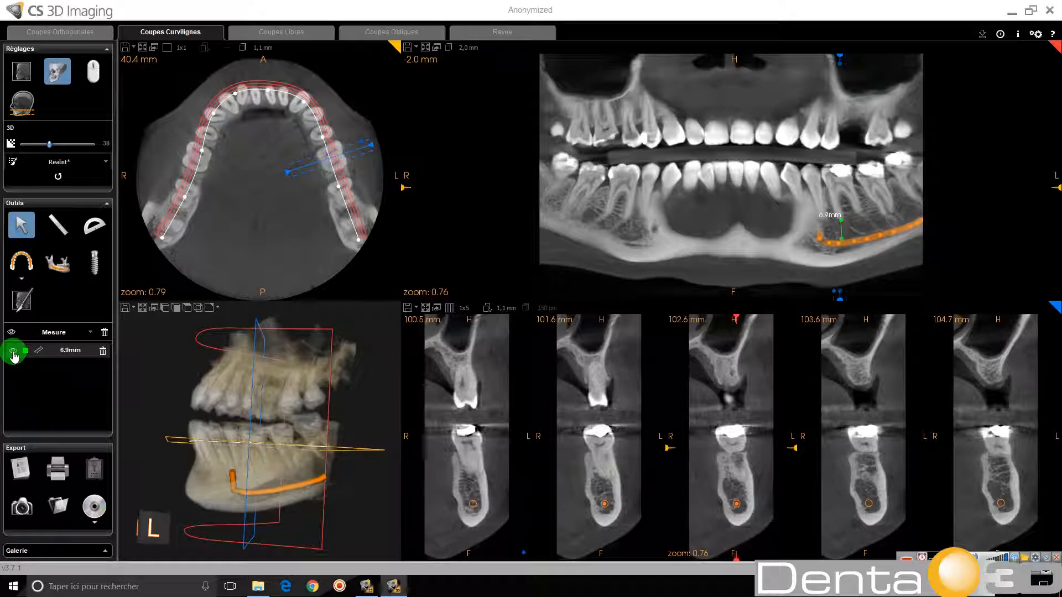
# Step: Measure an angle with its vertex just above the canal in the 103.6 mm cross-section, and delete it
pyautogui.click(96, 227)
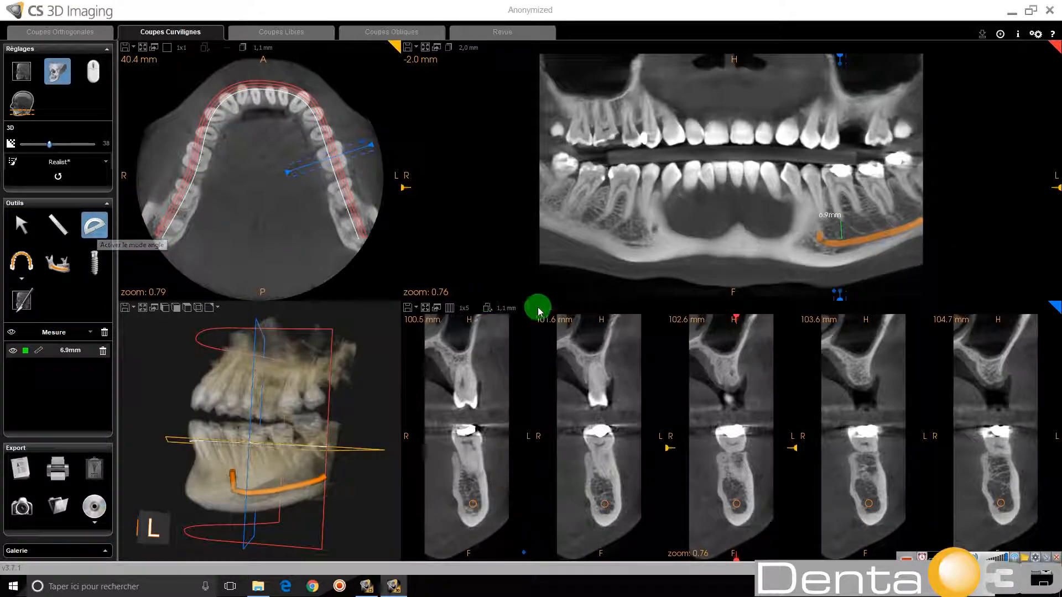
pyautogui.click(861, 486)
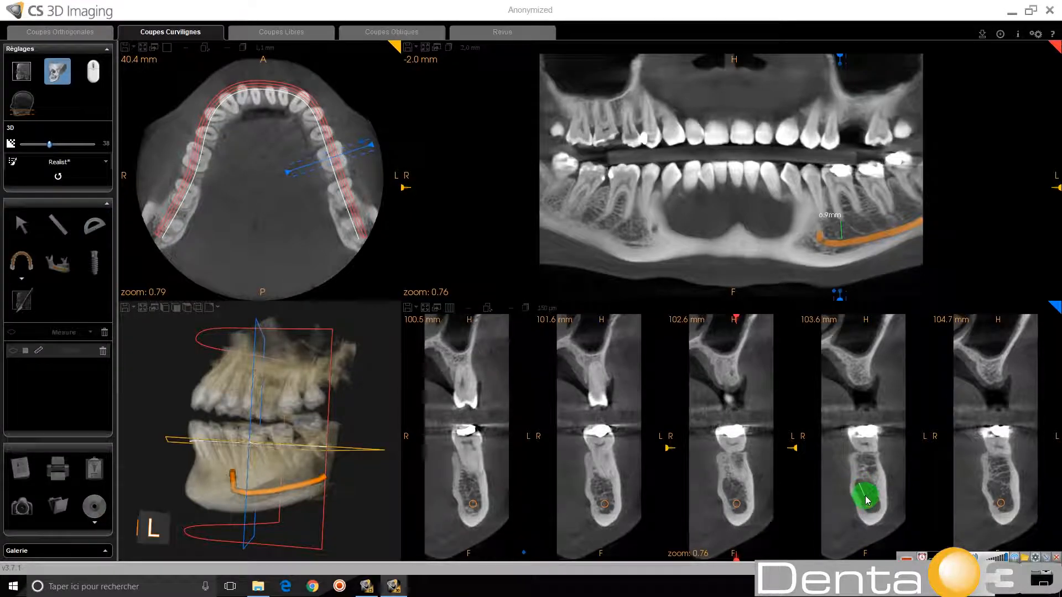
pyautogui.click(869, 502)
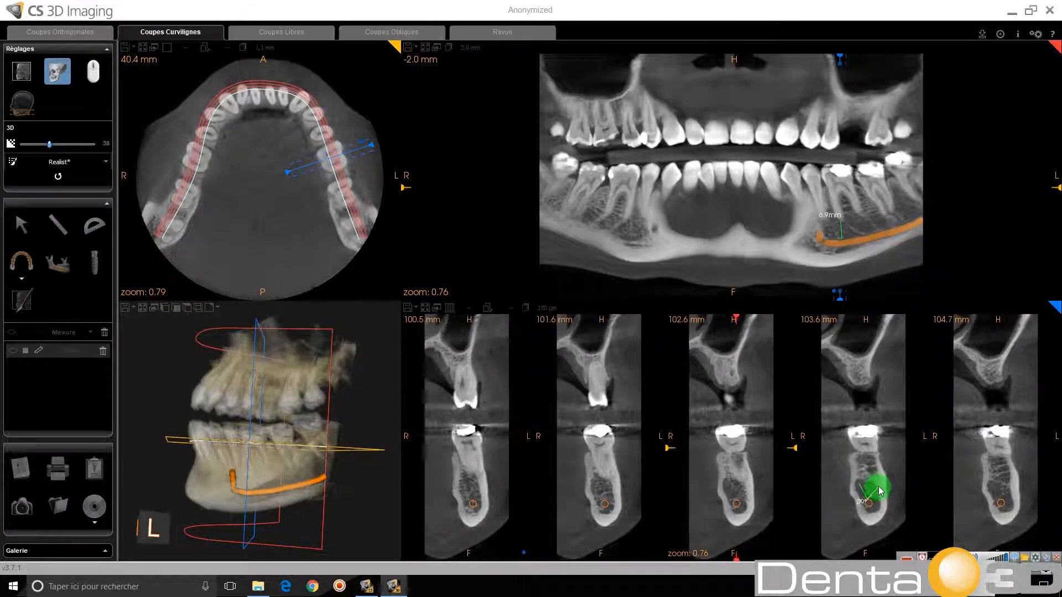
pyautogui.click(880, 489)
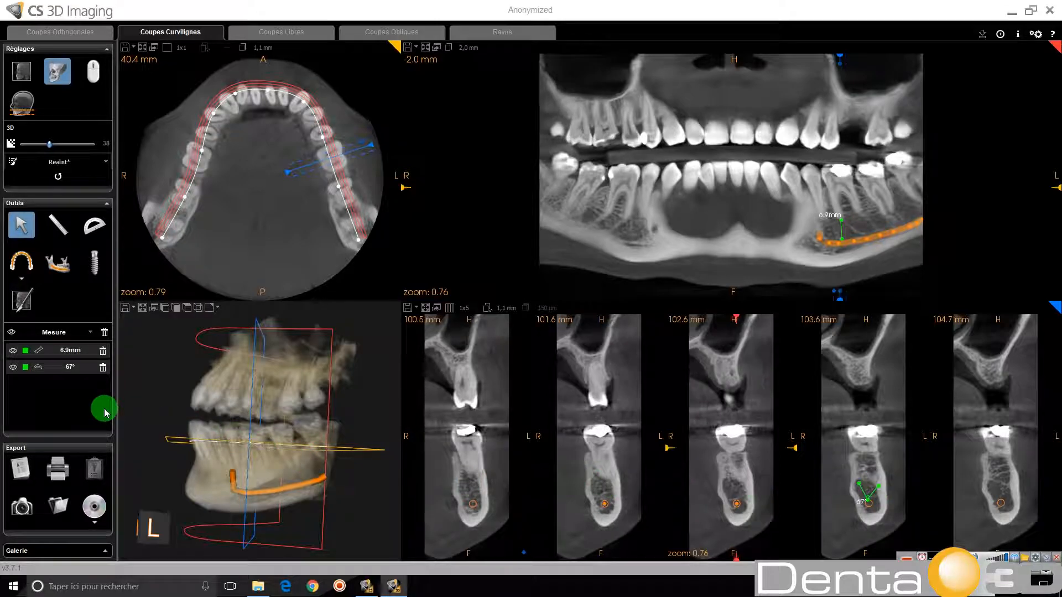
pyautogui.click(103, 370)
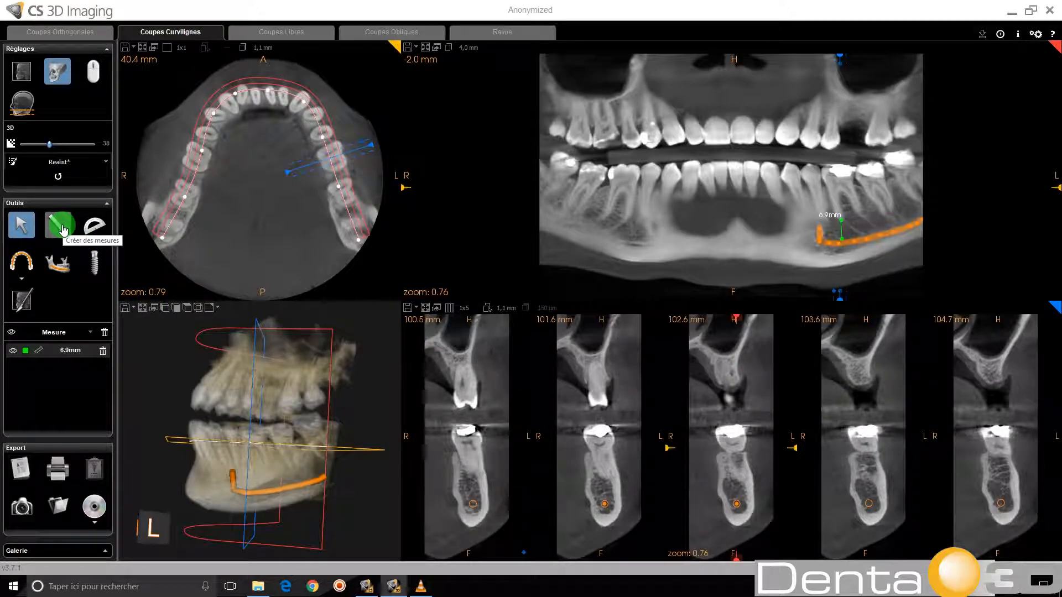
# Step: Measure the height and horizontal width of the bone above the missing upper left tooth in the panoramic view
pyautogui.click(62, 230)
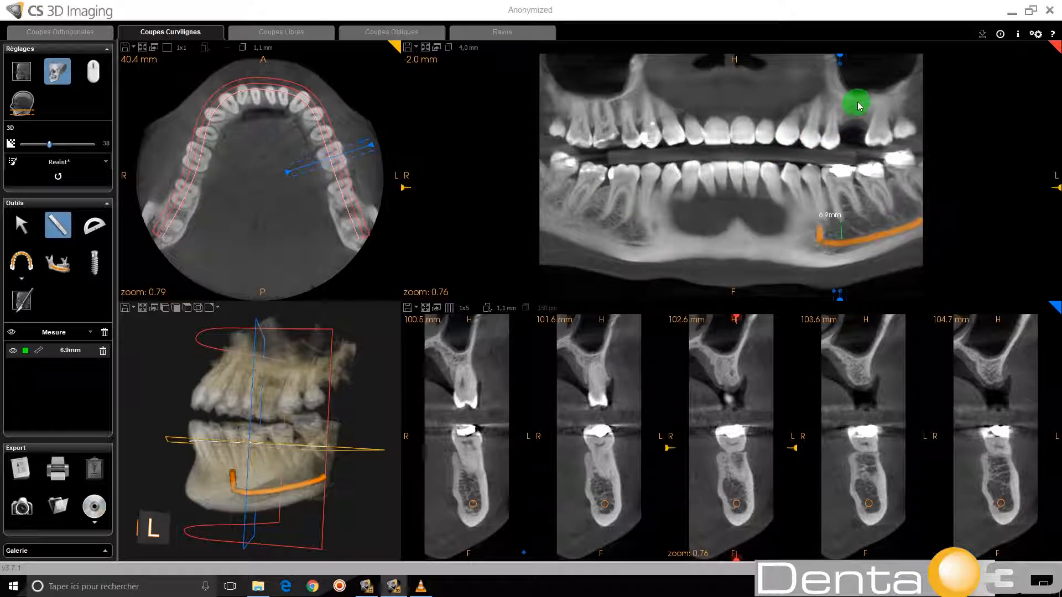
pyautogui.moveTo(860, 100); pyautogui.dragTo(859, 119)
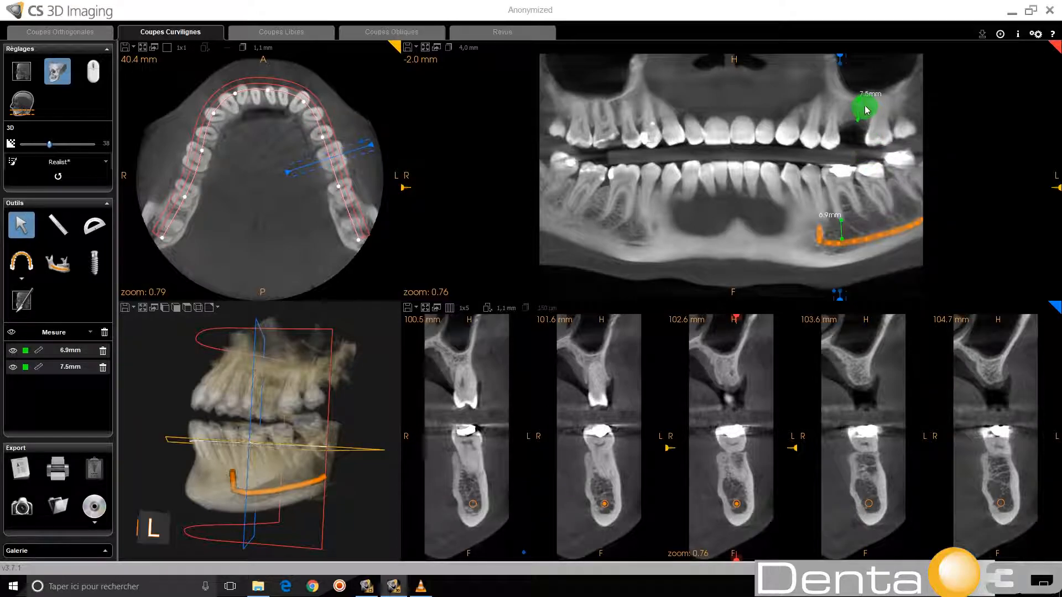
pyautogui.click(66, 234)
pyautogui.moveTo(852, 106); pyautogui.dragTo(867, 111)
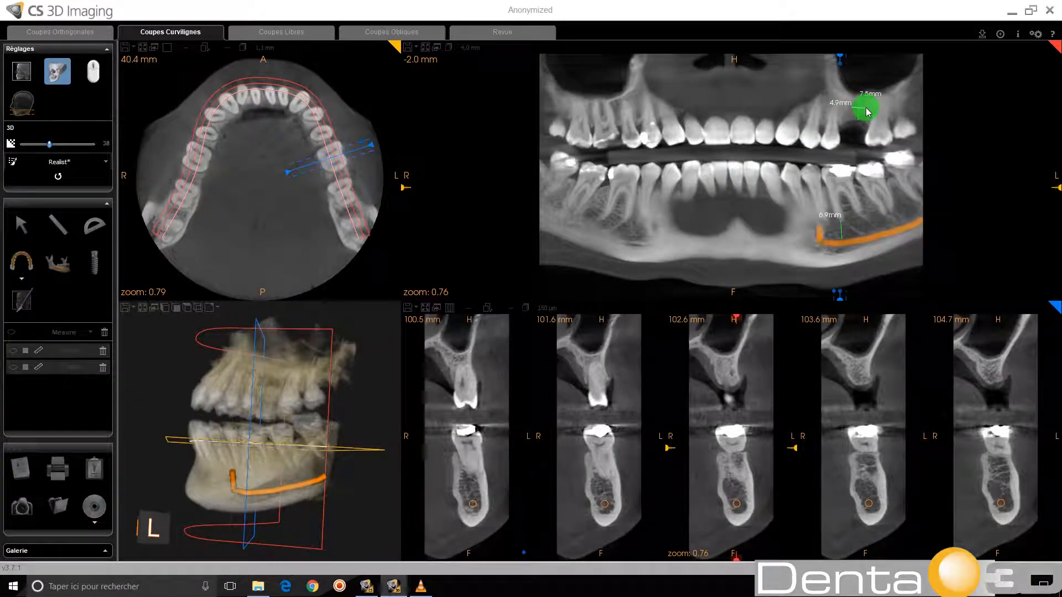
pyautogui.click(866, 106)
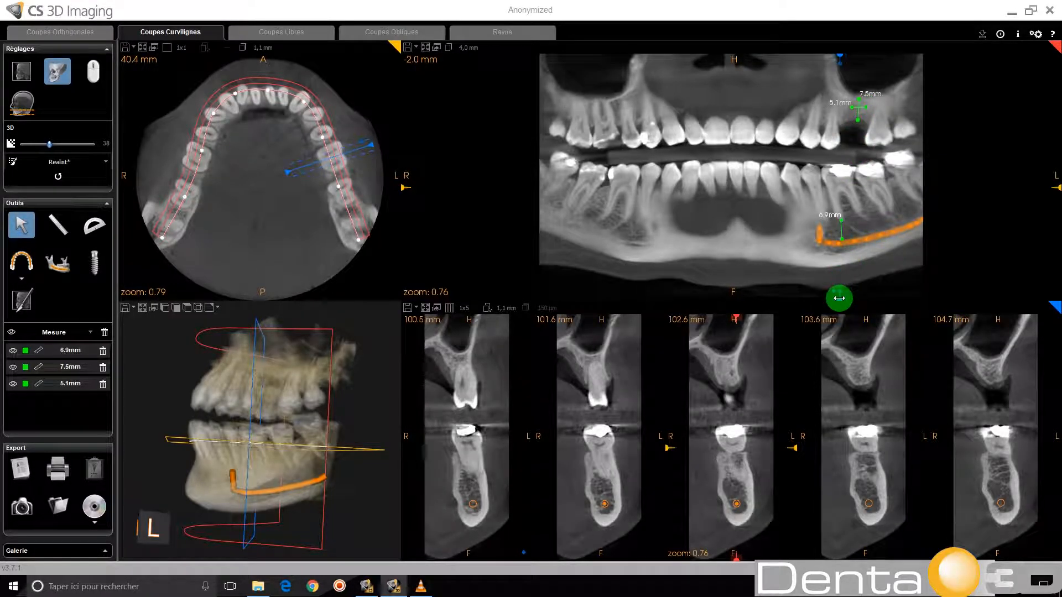
# Step: Review the adjacent cross-sections, return the central slice to 105.5 mm, and extend the upper bone height measurement to 7.8 mm
pyautogui.moveTo(839, 298); pyautogui.dragTo(853, 299)
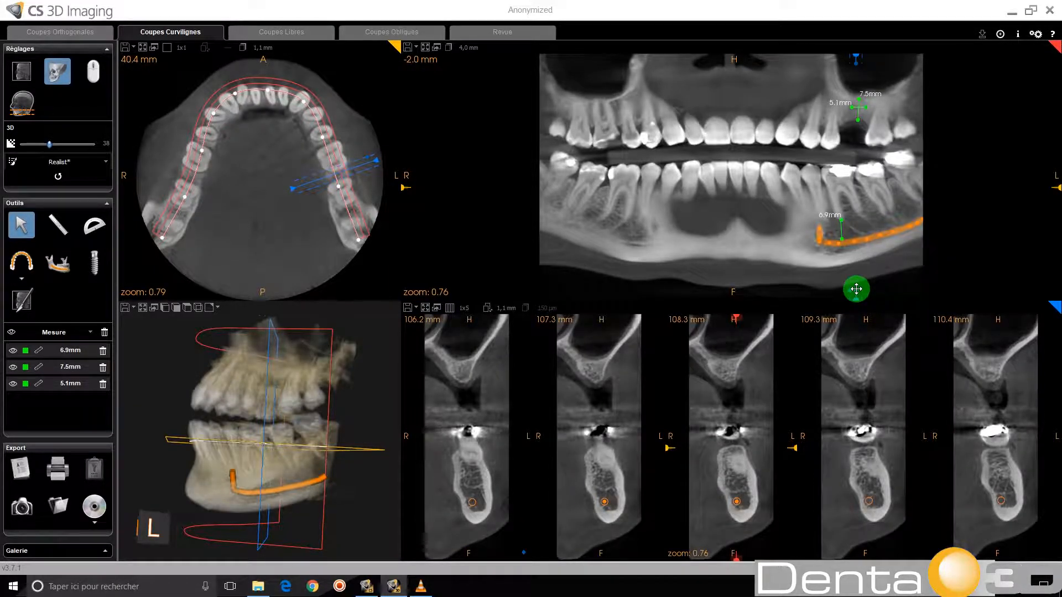
pyautogui.moveTo(857, 289); pyautogui.dragTo(832, 295)
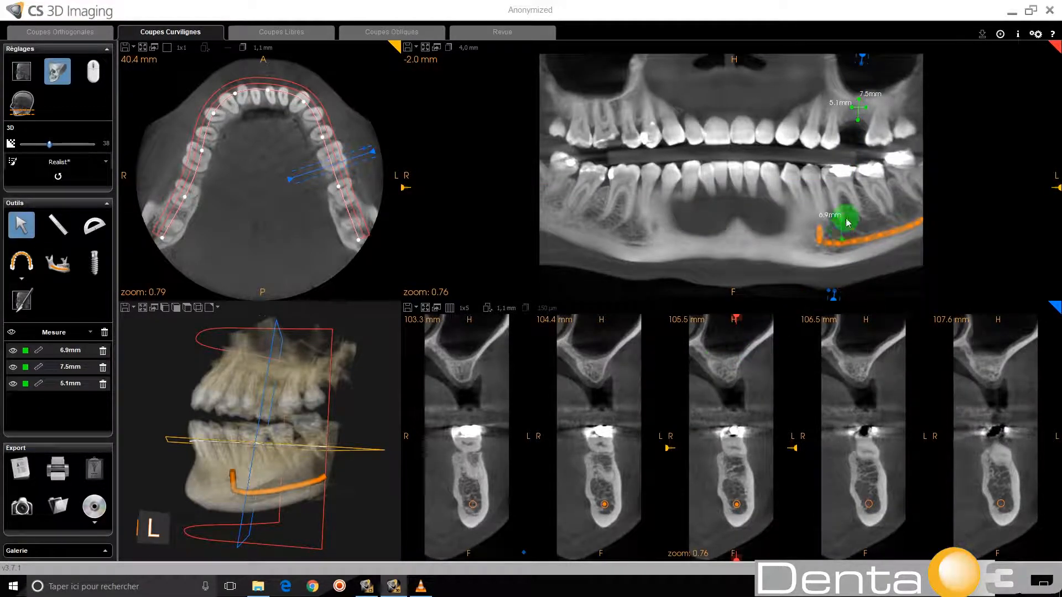
pyautogui.click(857, 110)
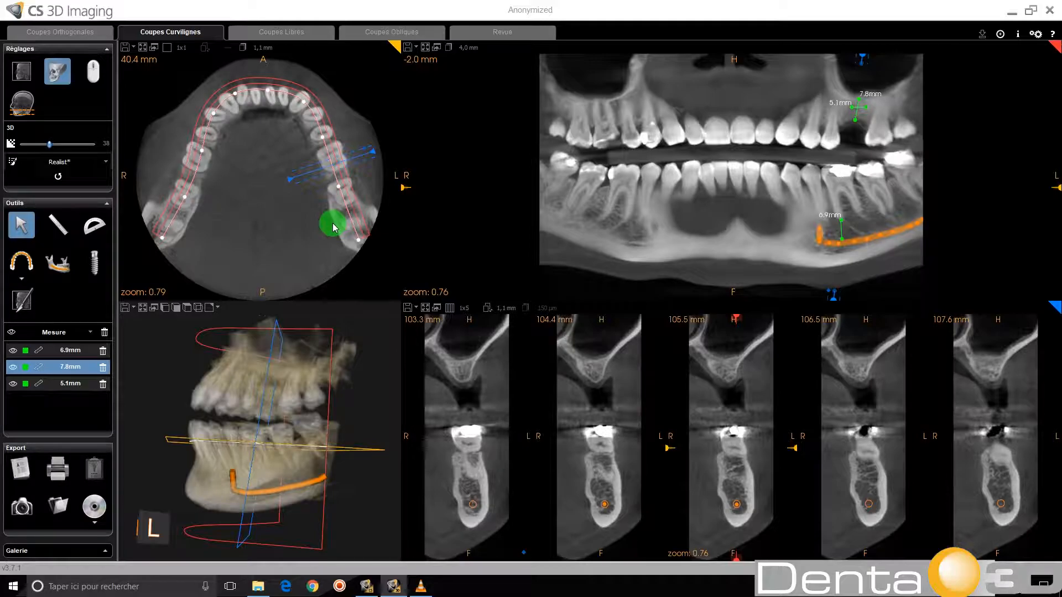
# Step: Add all the available implant manufacturers to the empty implant library
pyautogui.click(95, 269)
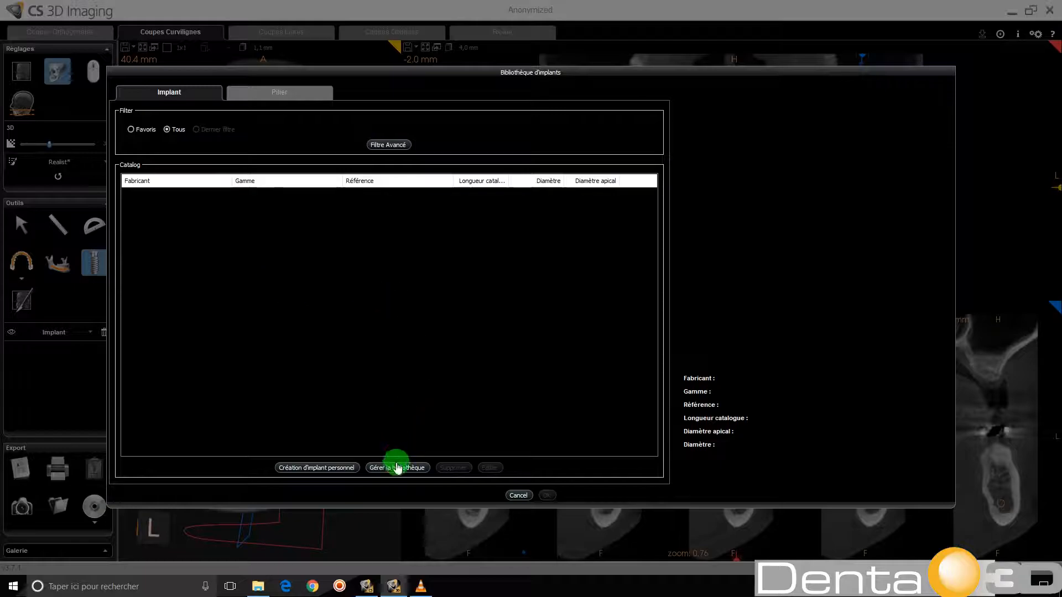
pyautogui.click(397, 468)
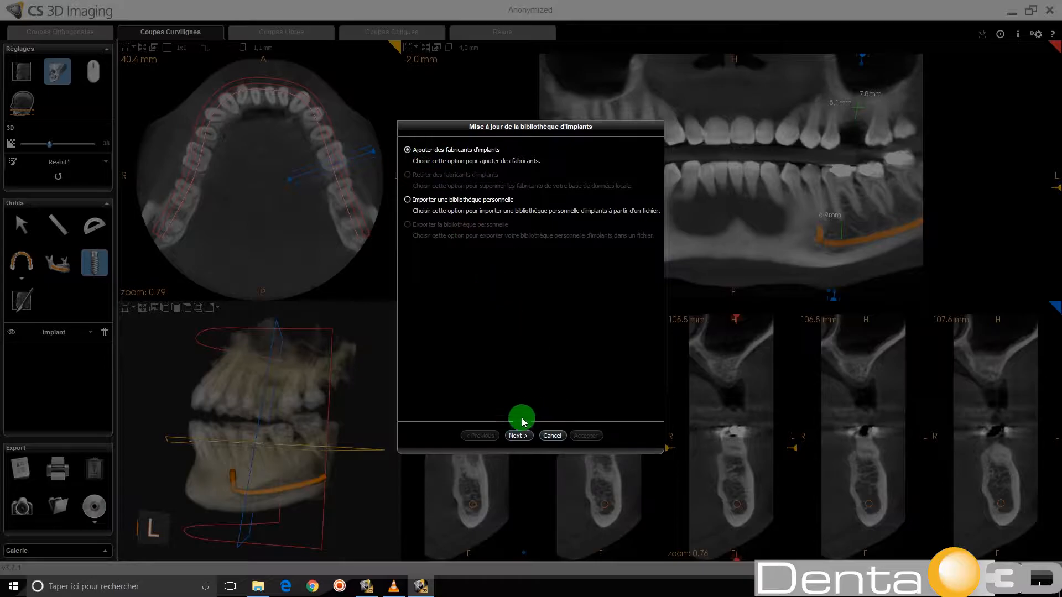
pyautogui.click(520, 440)
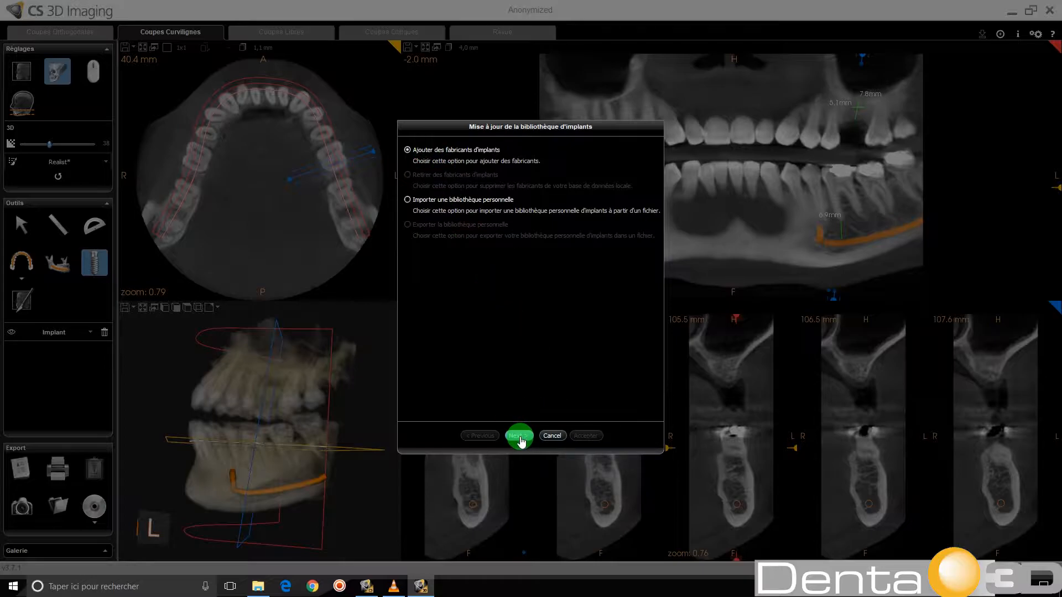
pyautogui.moveTo(658, 261)
pyautogui.mouseDown()
pyautogui.moveTo(654, 417)
pyautogui.moveTo(659, 246)
pyautogui.mouseUp()
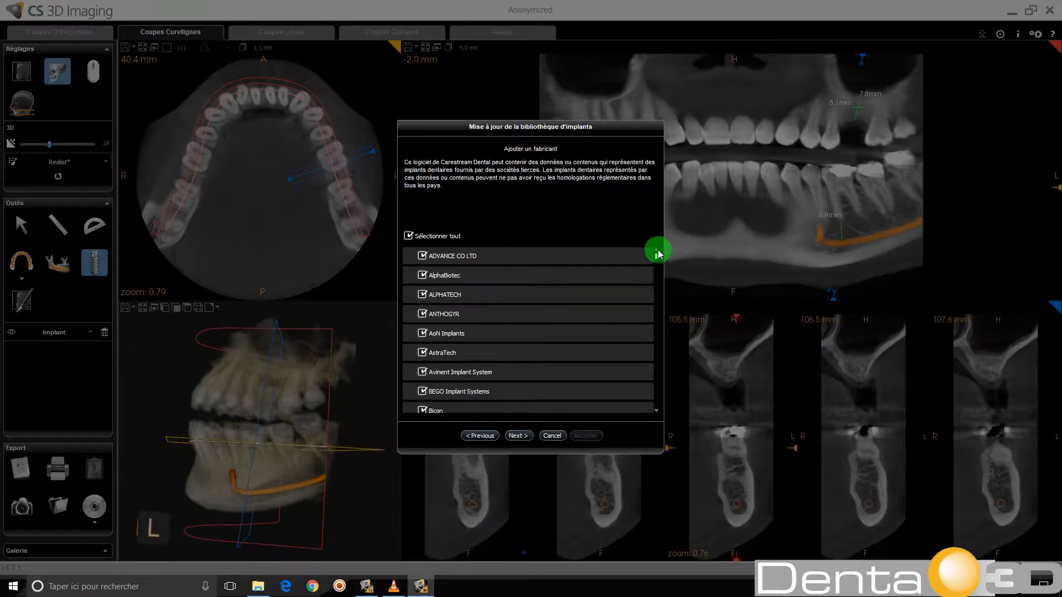
pyautogui.click(517, 435)
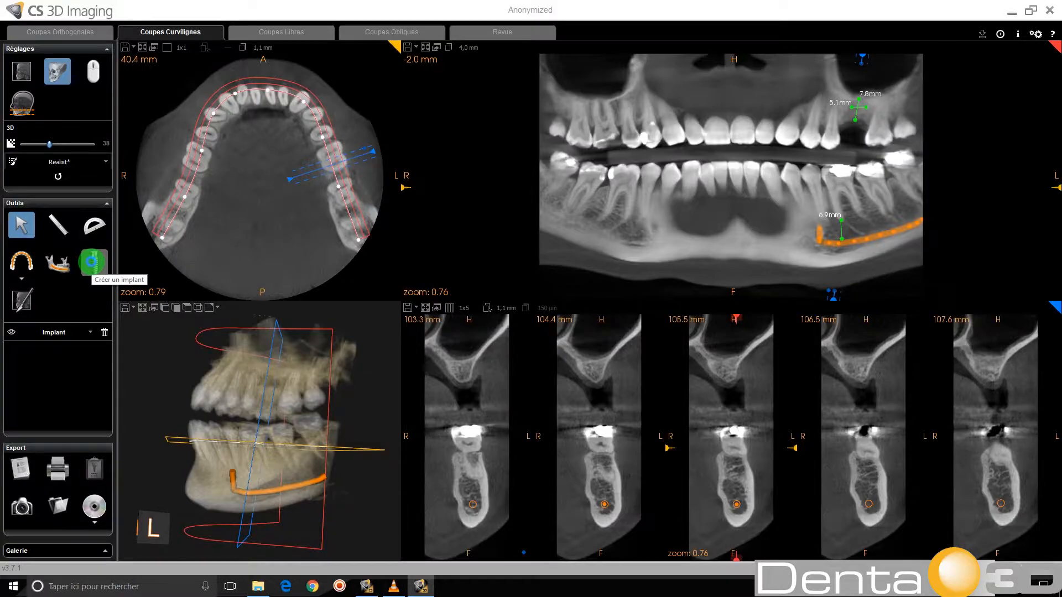
# Step: Create an implant from the library using the AlphaBiotec ICE 4.65, reference 1036, 6 mm long and 4.65 mm in diameter
pyautogui.click(92, 261)
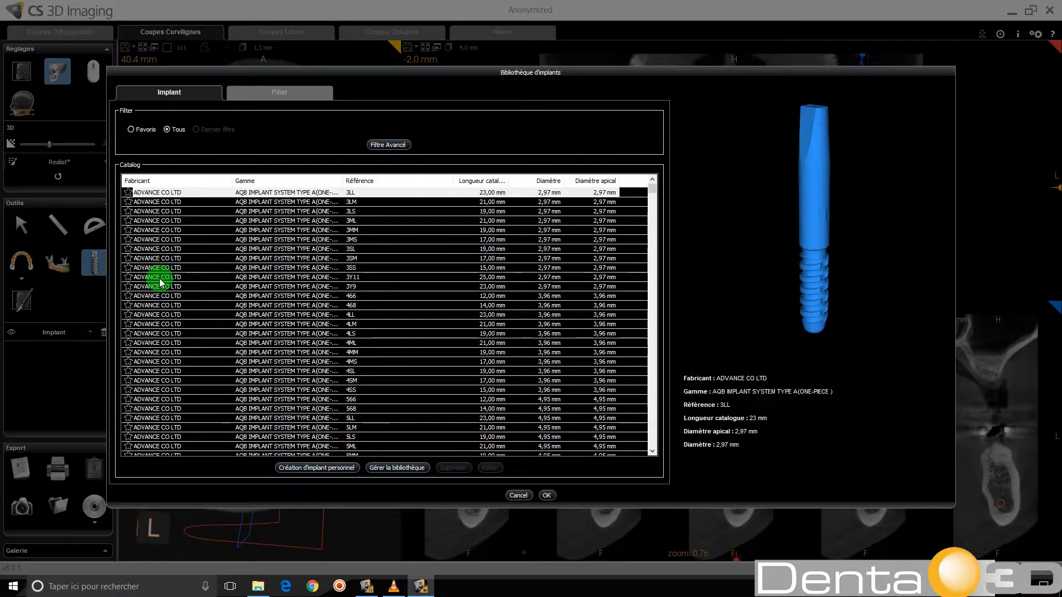
pyautogui.scroll(-4, 479, 318)
pyautogui.scroll(-1, 479, 318)
pyautogui.scroll(-9, 479, 318)
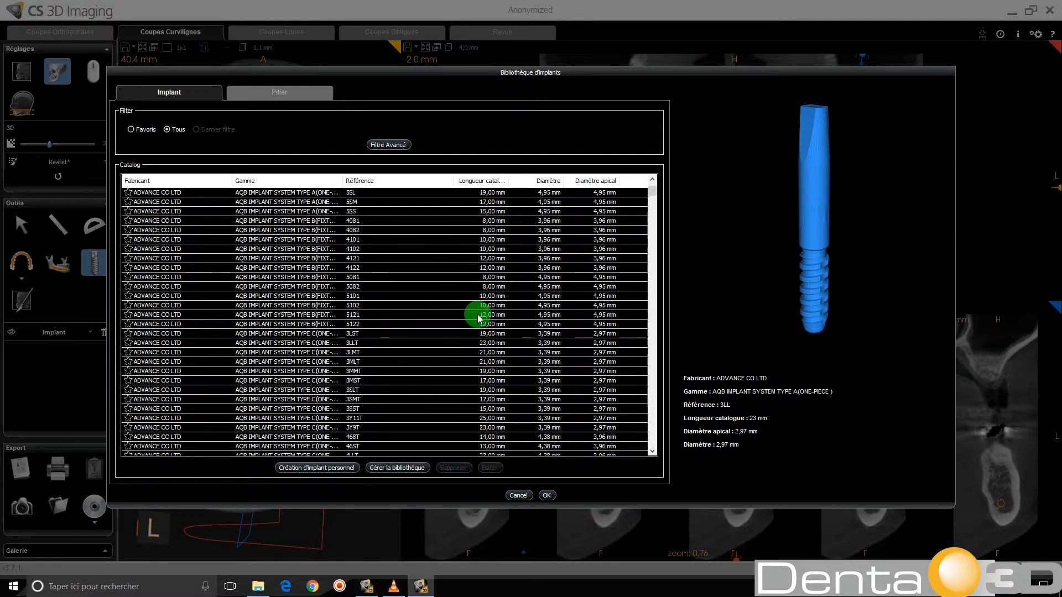
pyautogui.scroll(-10, 479, 318)
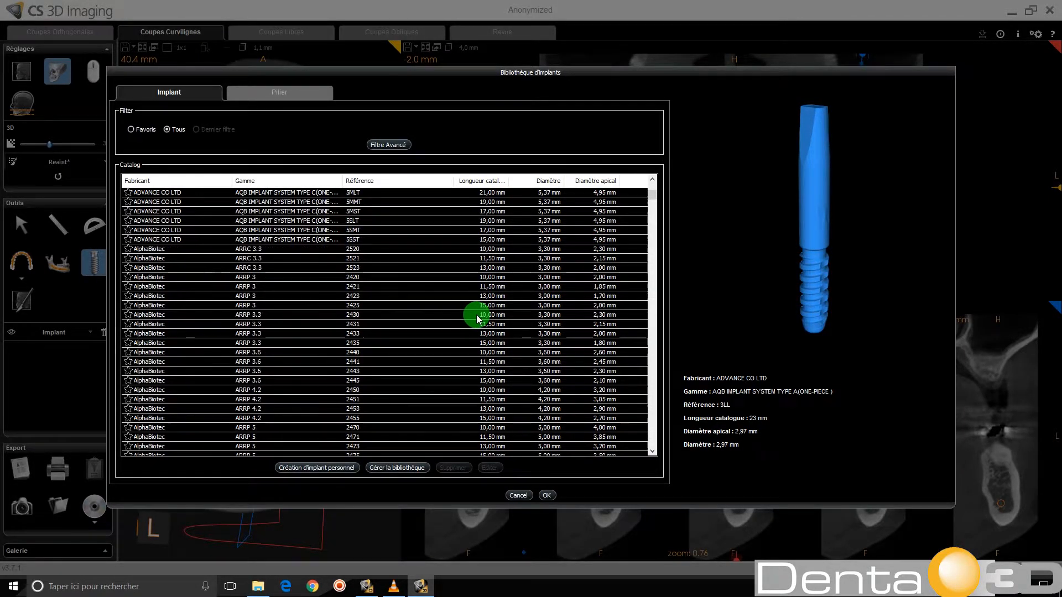
pyautogui.scroll(-10, 479, 319)
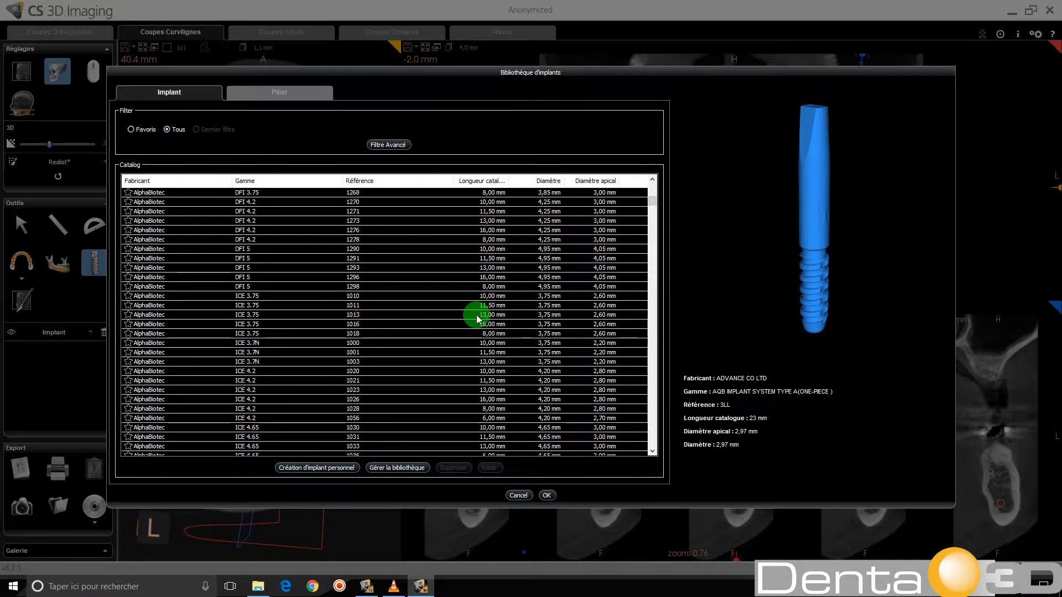
pyautogui.click(482, 343)
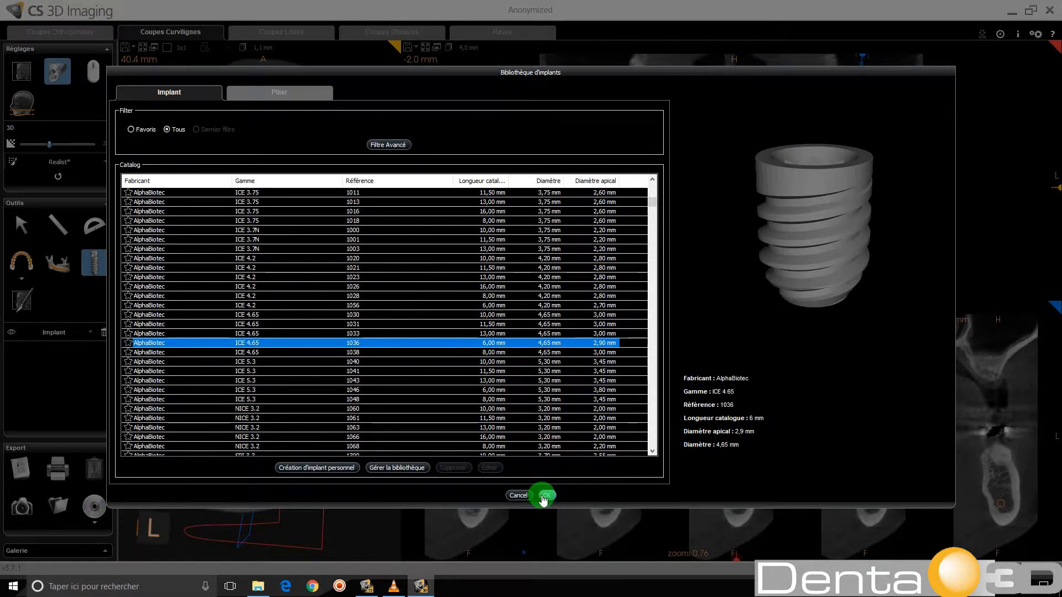
pyautogui.click(546, 495)
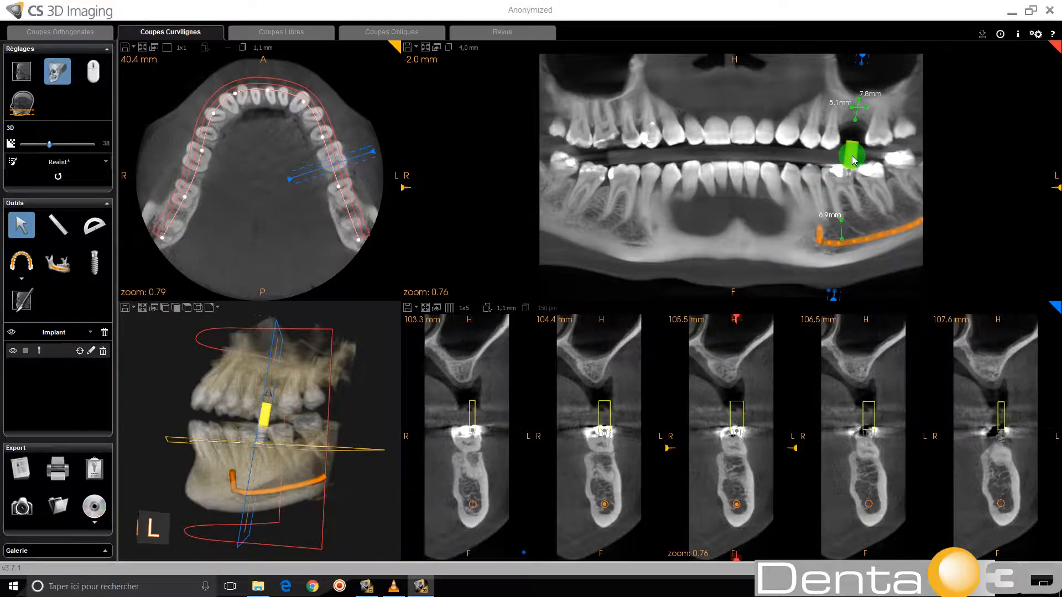
# Step: Position and tilt the implant at the missing upper left tooth site in the panoramic view, and refine its placement in the cross-sections
pyautogui.click(850, 180)
pyautogui.moveTo(850, 180); pyautogui.dragTo(856, 129)
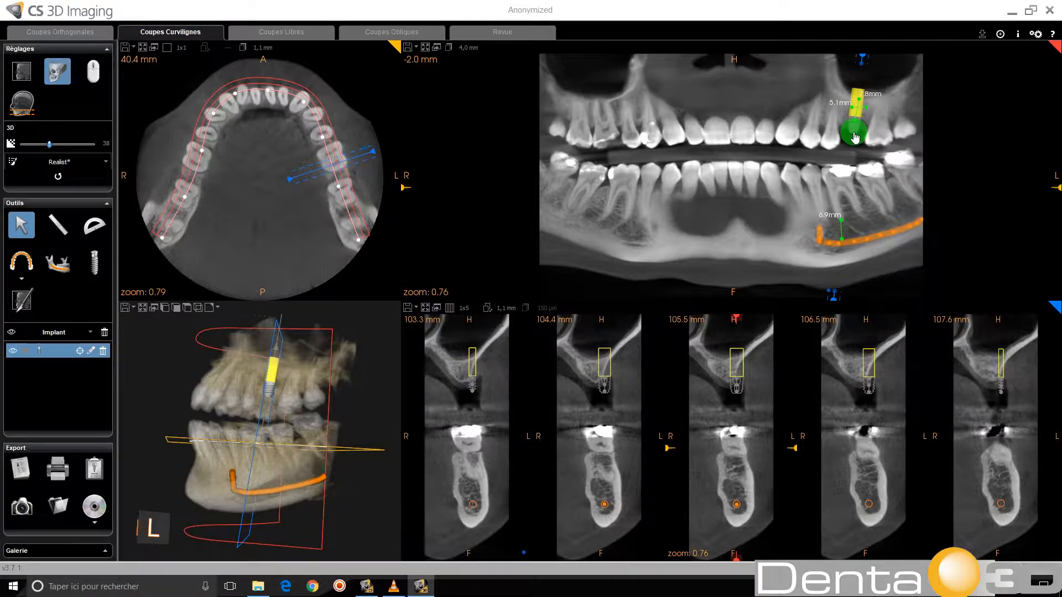
pyautogui.moveTo(855, 136)
pyautogui.mouseDown()
pyautogui.moveTo(835, 99)
pyautogui.moveTo(865, 99)
pyautogui.moveTo(858, 124)
pyautogui.mouseUp()
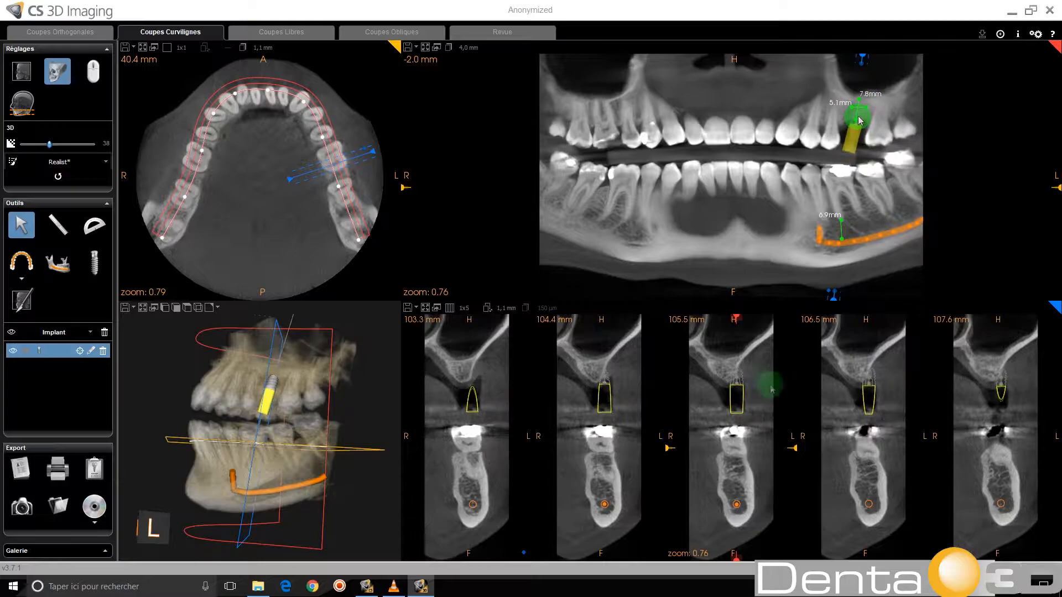
pyautogui.moveTo(833, 298); pyautogui.dragTo(830, 298)
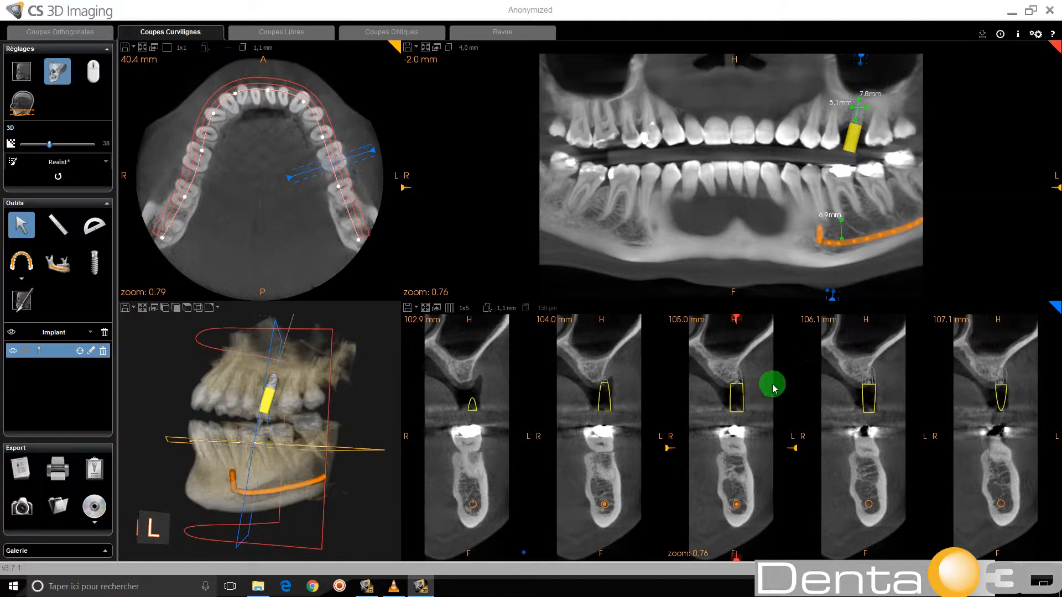
pyautogui.moveTo(736, 379)
pyautogui.mouseDown()
pyautogui.moveTo(836, 329)
pyautogui.moveTo(848, 275)
pyautogui.moveTo(828, 288)
pyautogui.moveTo(825, 314)
pyautogui.moveTo(816, 297)
pyautogui.moveTo(695, 348)
pyautogui.moveTo(438, 321)
pyautogui.mouseUp()
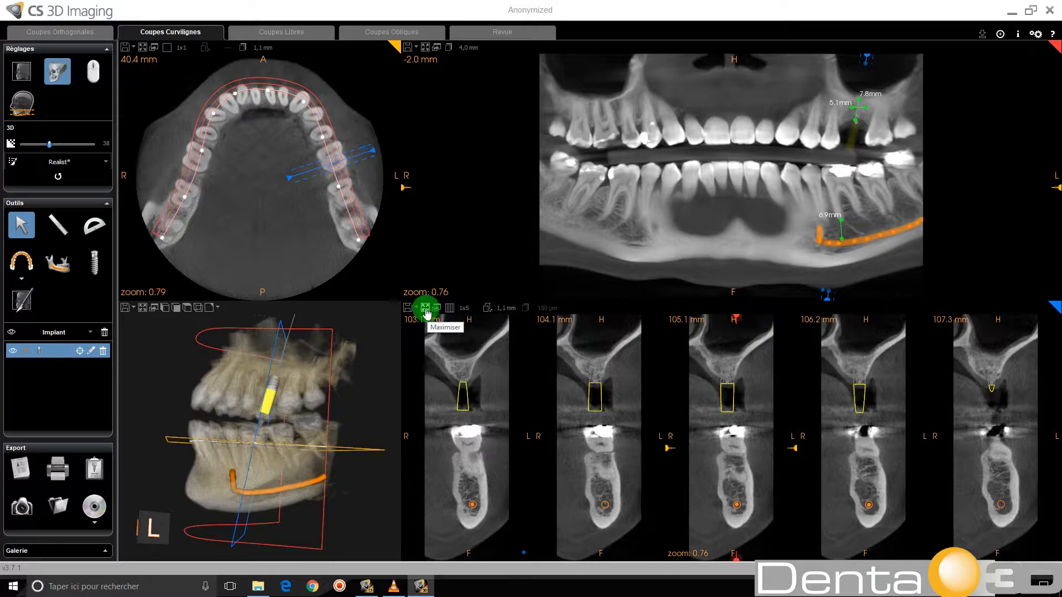
# Step: Maximise the cross-section view and switch its slice layout to 3x3
pyautogui.click(426, 308)
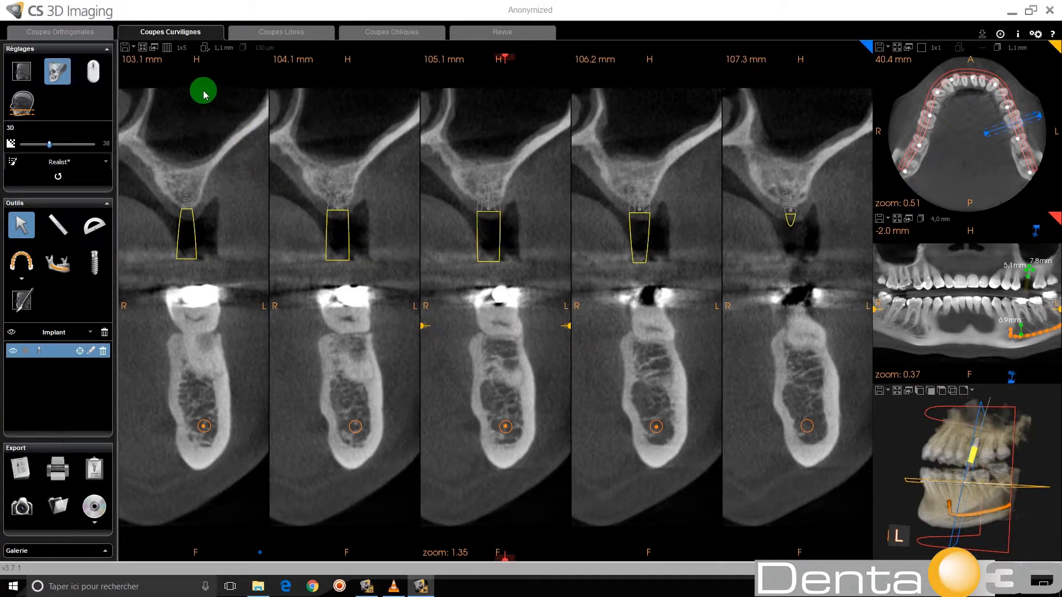
pyautogui.click(167, 49)
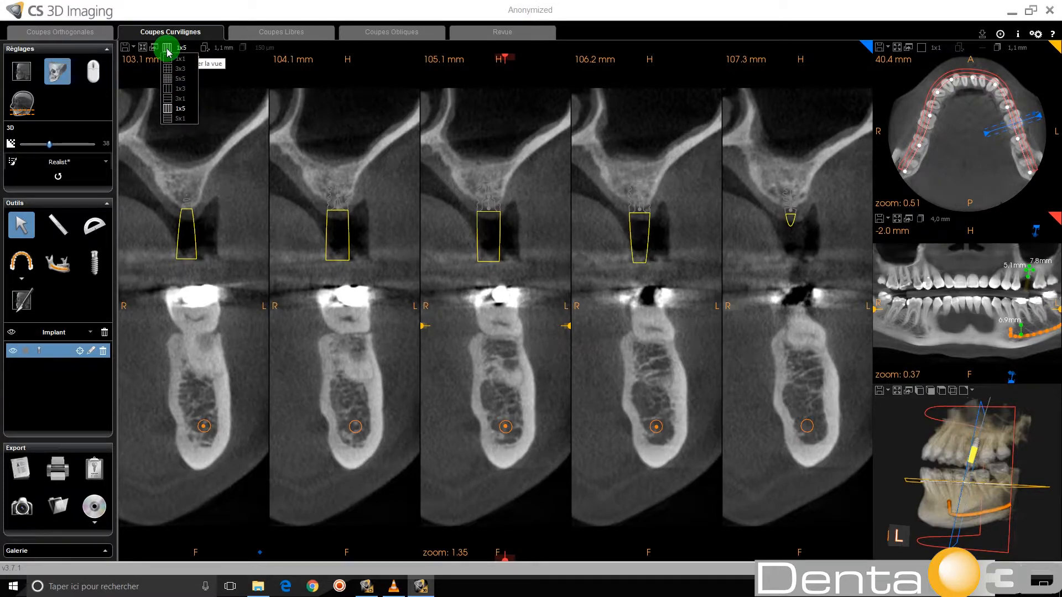
pyautogui.click(169, 69)
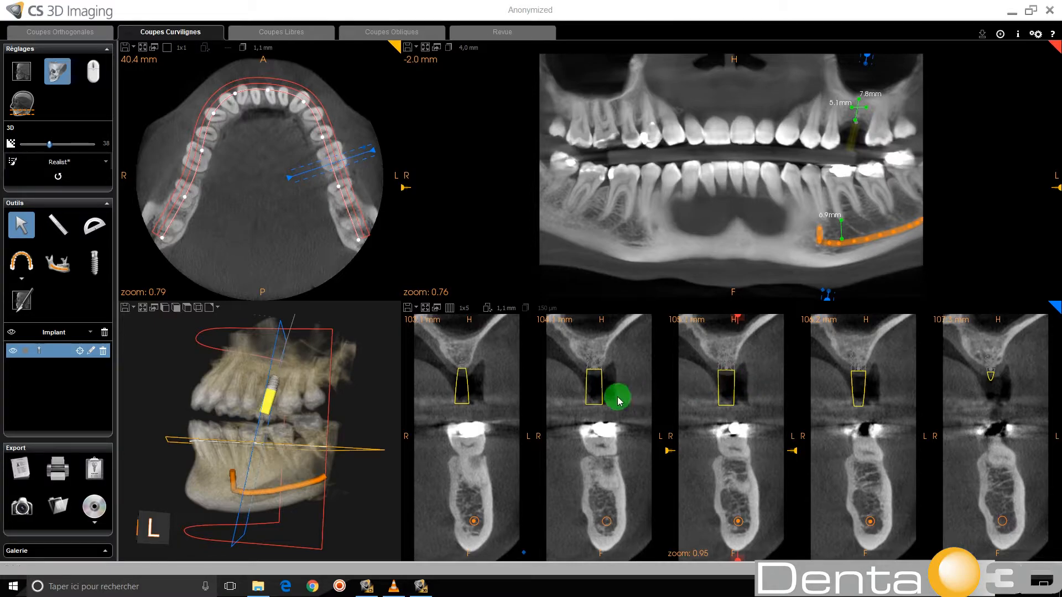
# Step: Send the curved slices to CS Film Composer and save the A4 report as a PDF named test in Documents
pyautogui.click(56, 474)
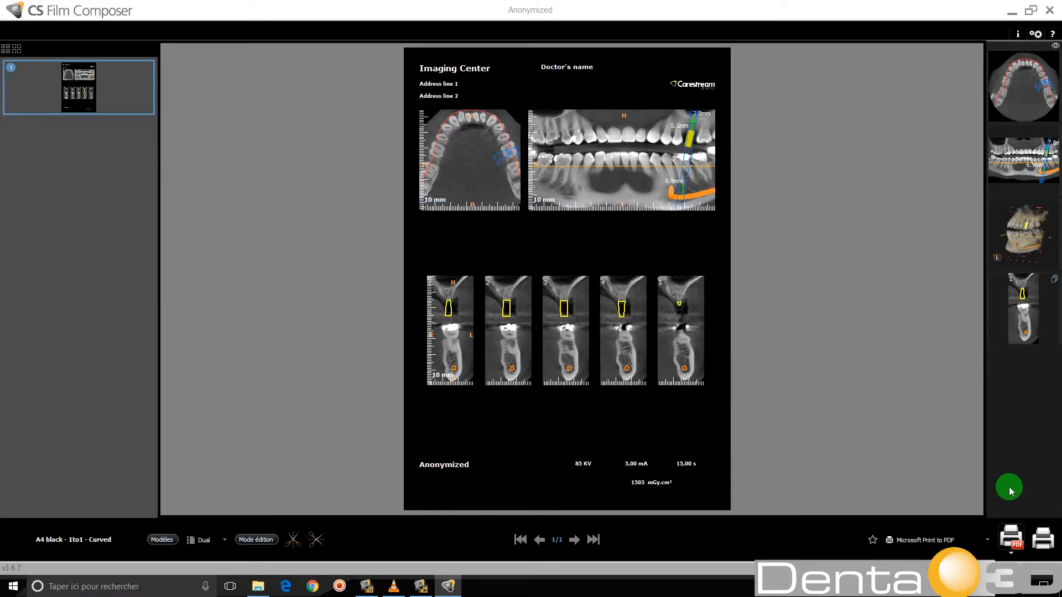
pyautogui.click(1009, 541)
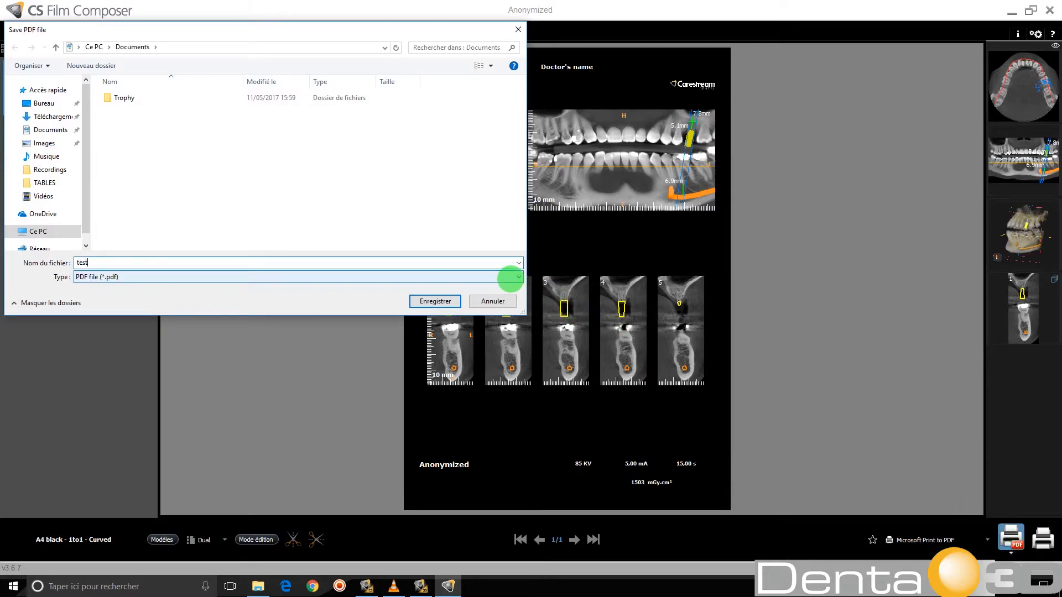
pyautogui.click(437, 301)
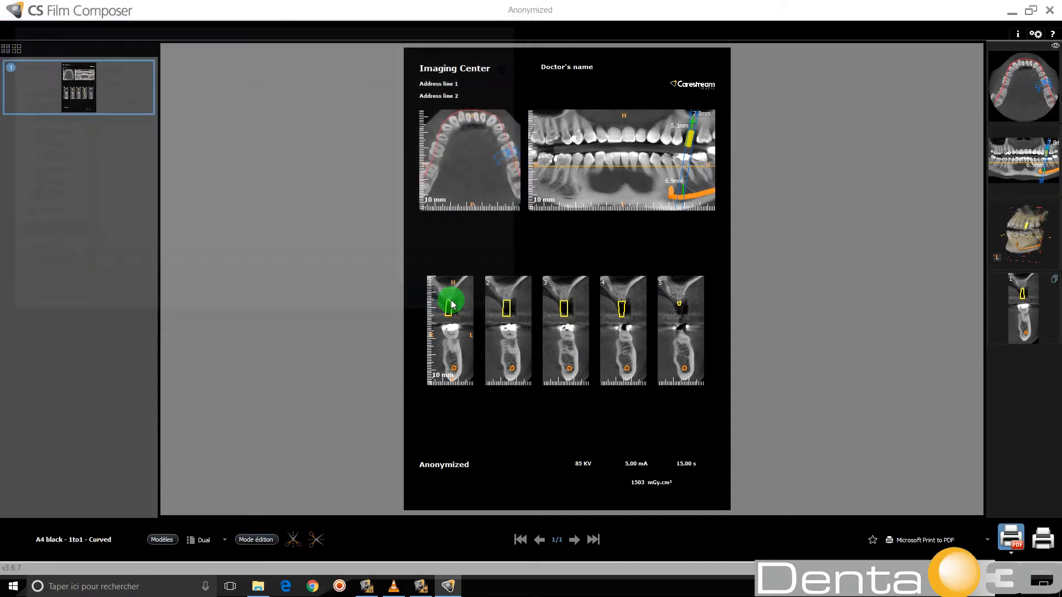
# Step: Switch to File Explorer, open the test PDF from Documents, and review the report page
pyautogui.click(258, 586)
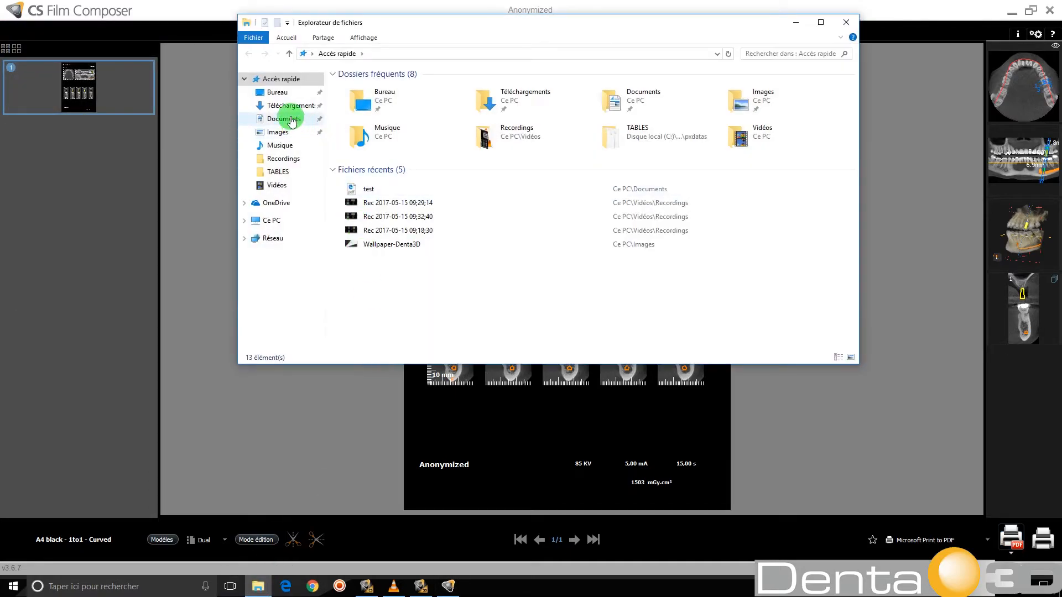
pyautogui.click(293, 122)
pyautogui.click(354, 102)
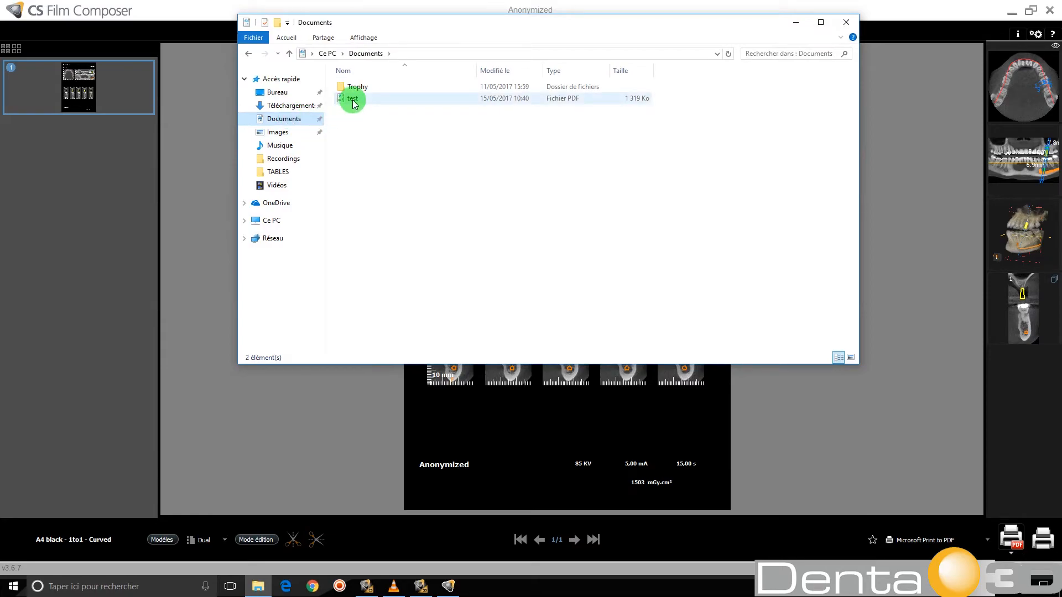
pyautogui.doubleClick(353, 102)
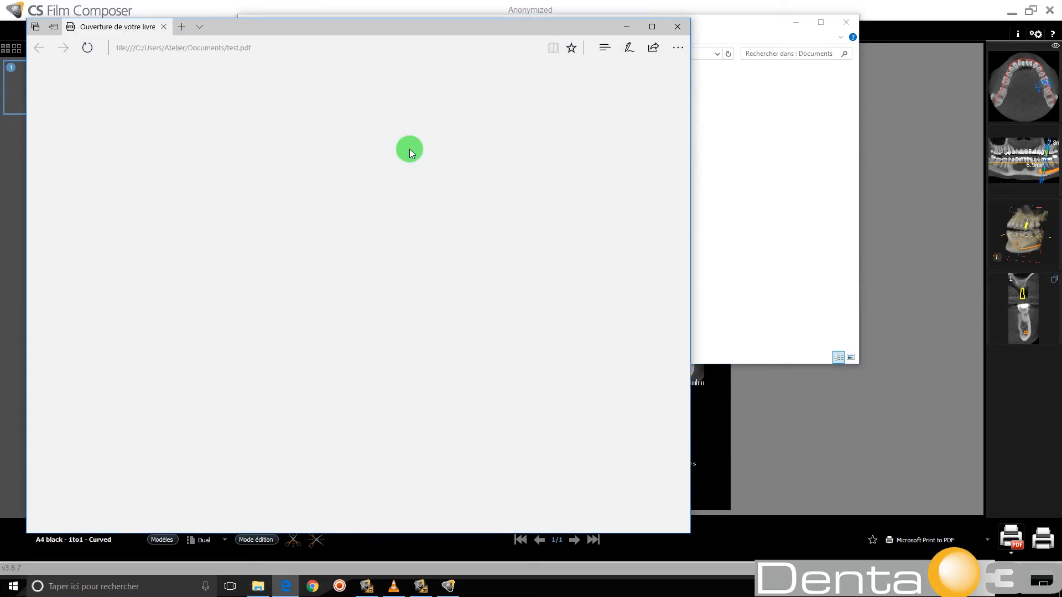
pyautogui.scroll(-3, 402, 253)
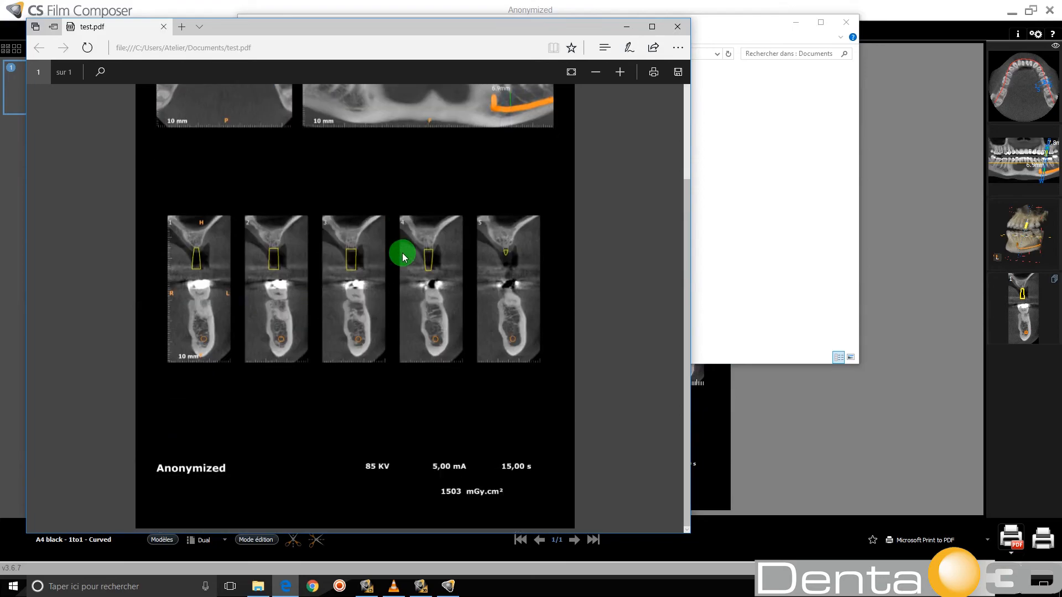
pyautogui.scroll(5, 403, 255)
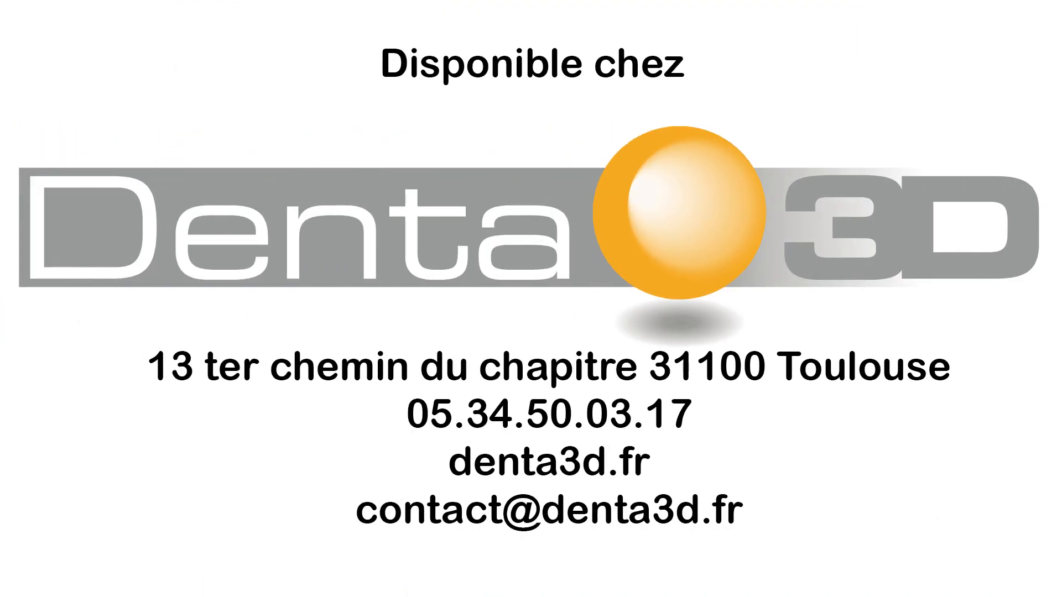